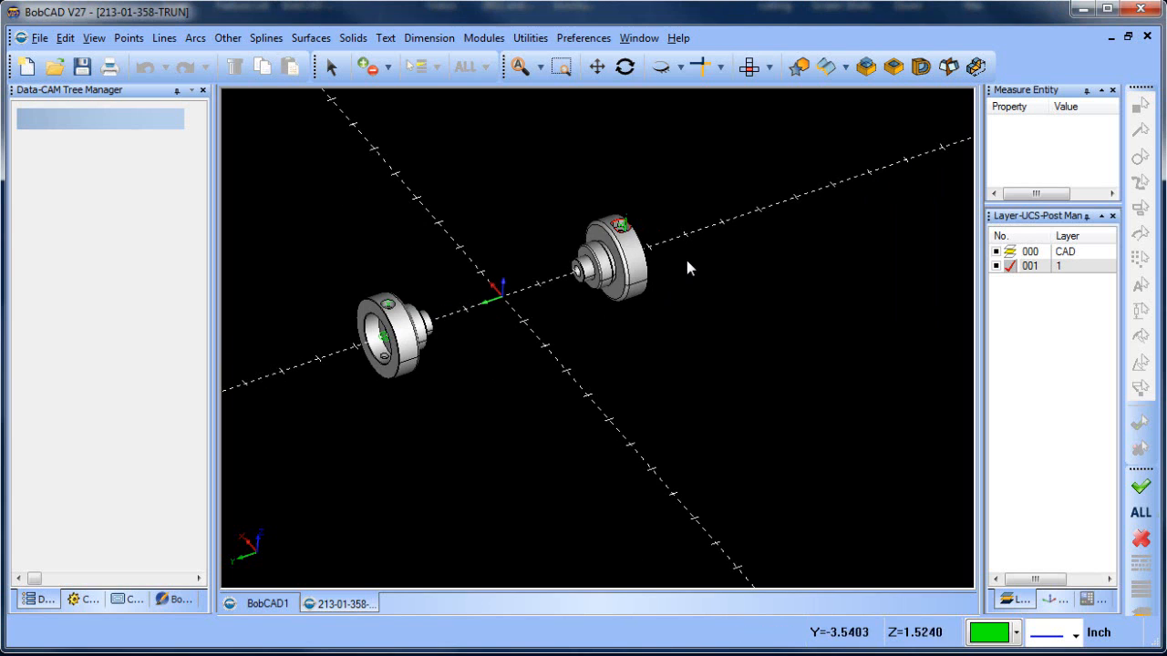
Show the CAM tree and expand the Geometry of the last Feature Multiaxis in Machine Setup - 1
scroll(635, 330, "up", 5)
scroll(665, 323, "up", 6)
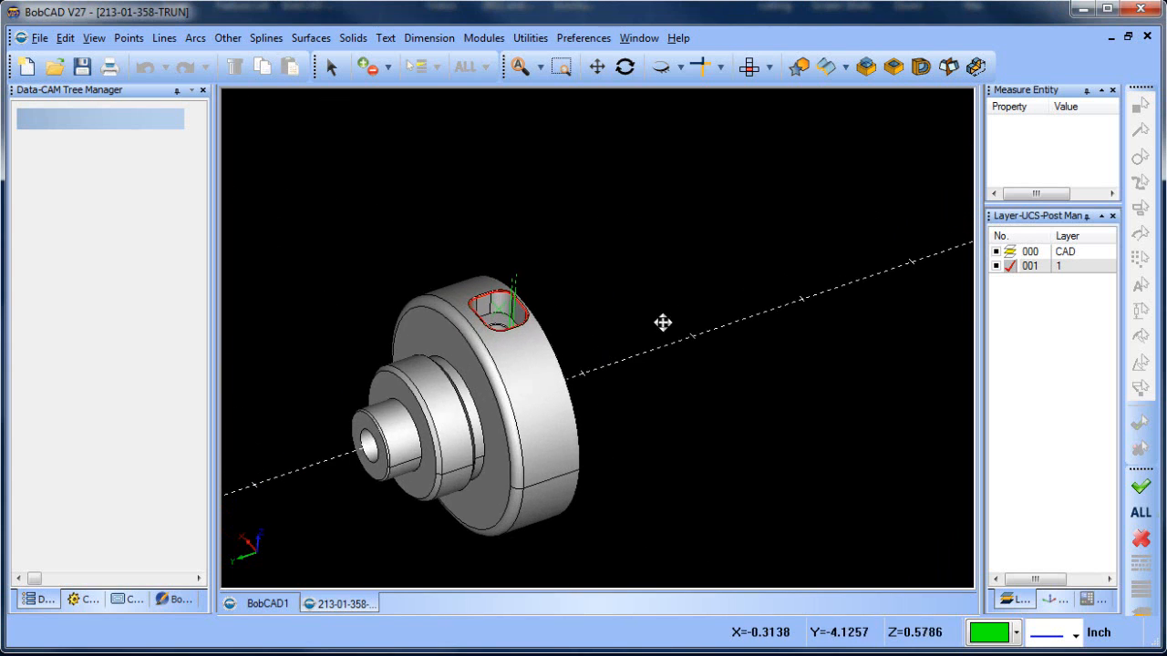
left_click(625, 67)
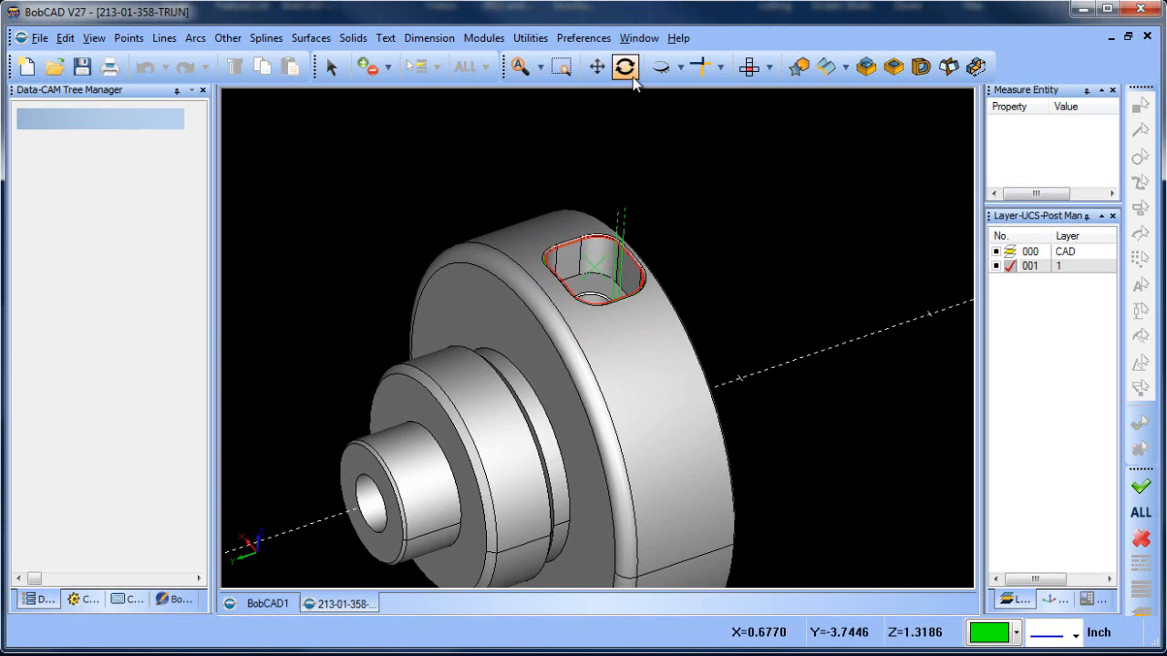
left_click_drag(620, 214, 605, 241)
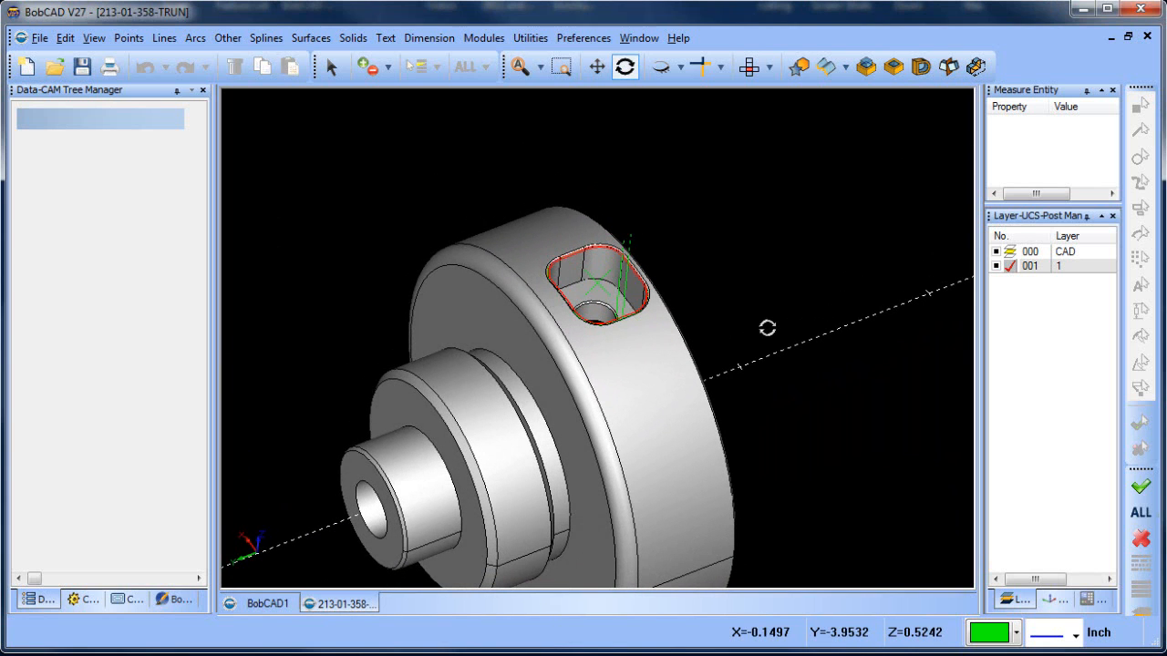
left_click(133, 599)
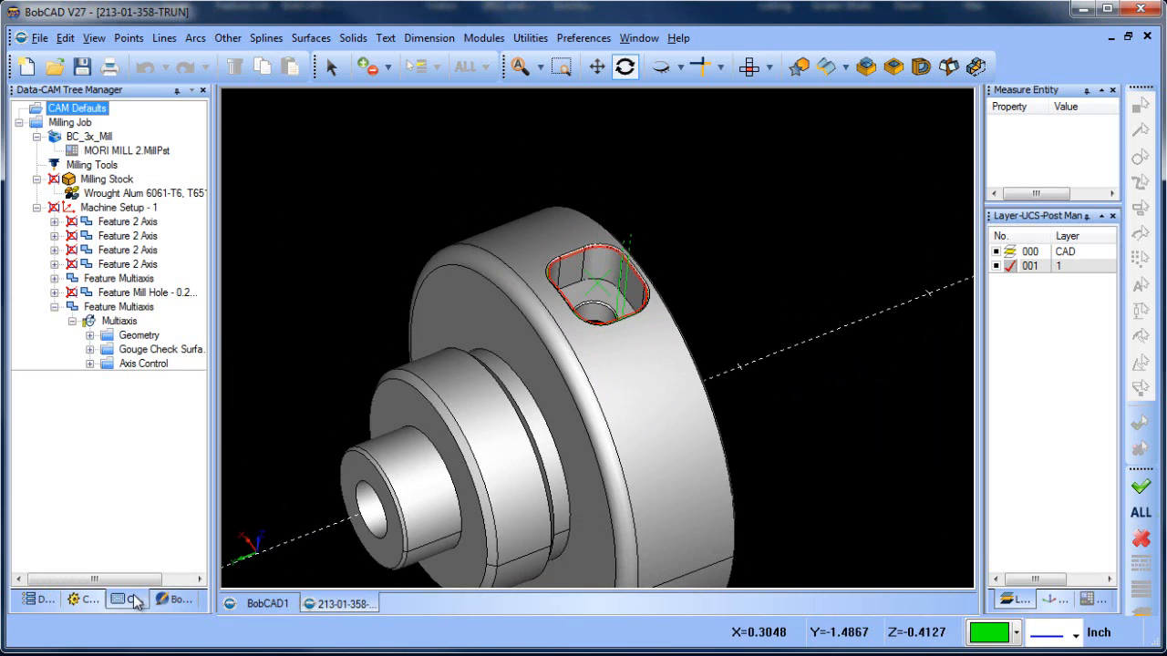
left_click(121, 308)
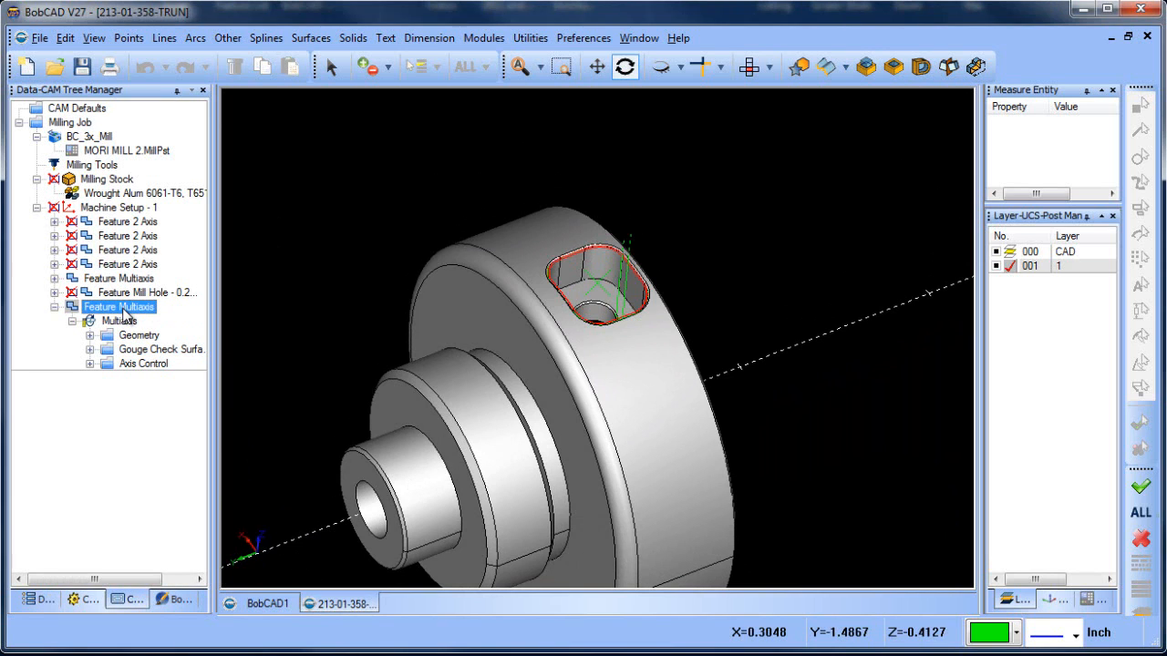
left_click(117, 321)
left_click(89, 336)
left_click(128, 309)
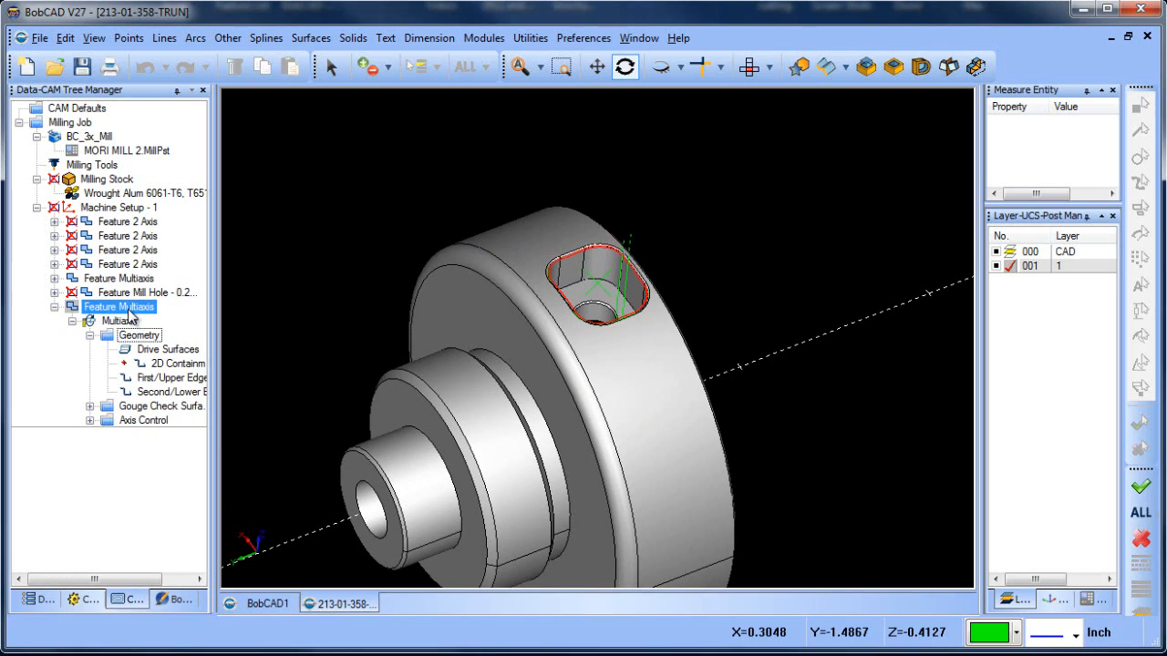
left_click(142, 336)
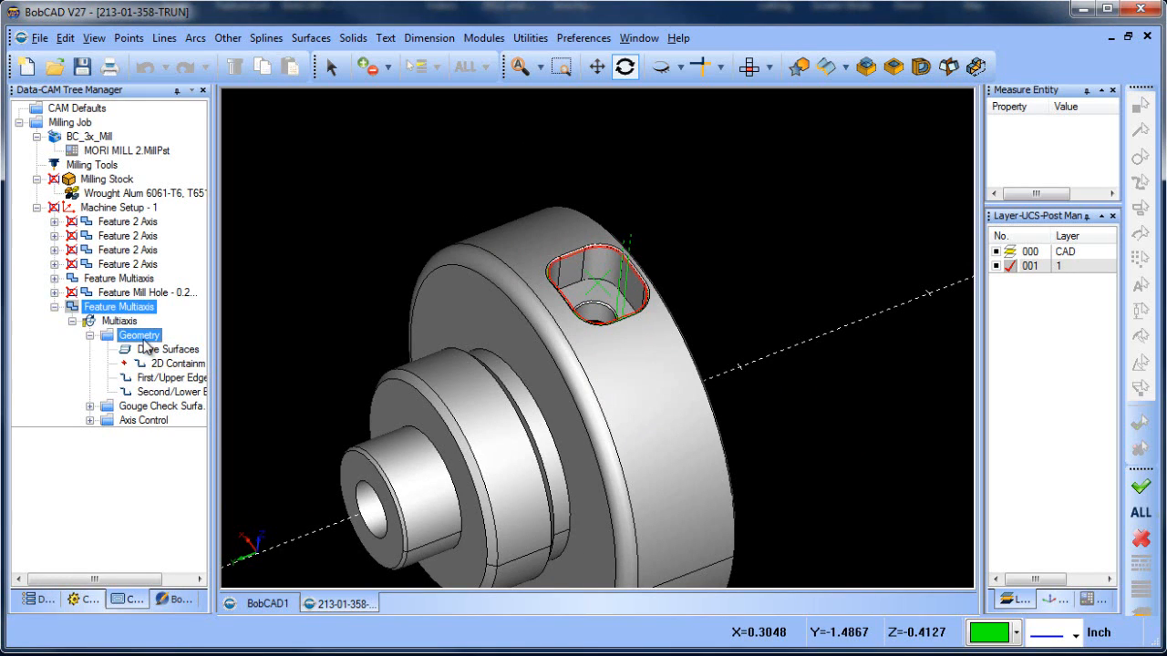
Examine the Multiaxis operation's drive surfaces, first/upper edge curves and second/lower edge curves around the pocket's chamfer
mouse_move(144, 340)
left_mouse_down()
mouse_move(126, 307)
mouse_move(155, 350)
left_mouse_up()
scroll(590, 284, "up", 3)
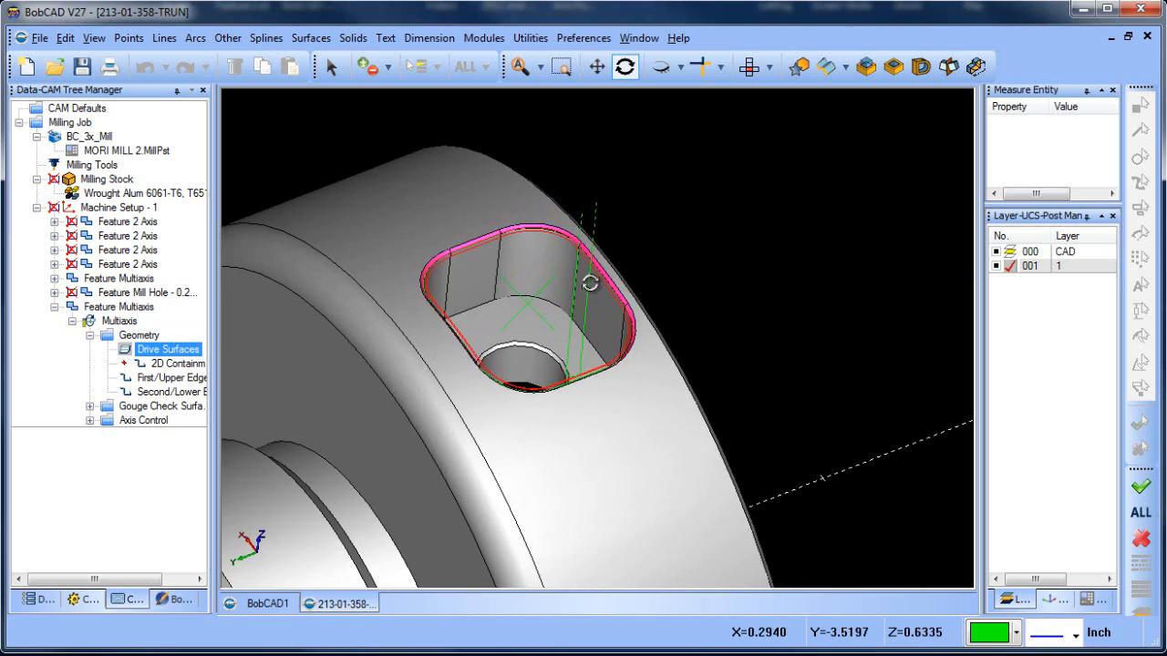
scroll(590, 284, "up", 2)
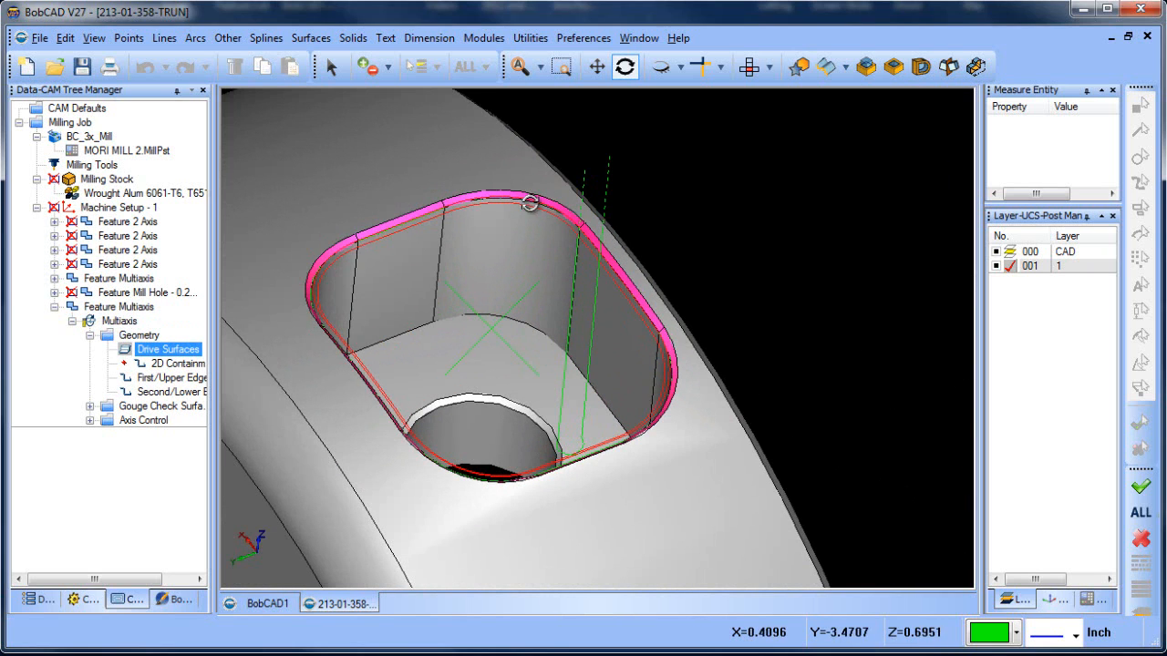
left_click(182, 378)
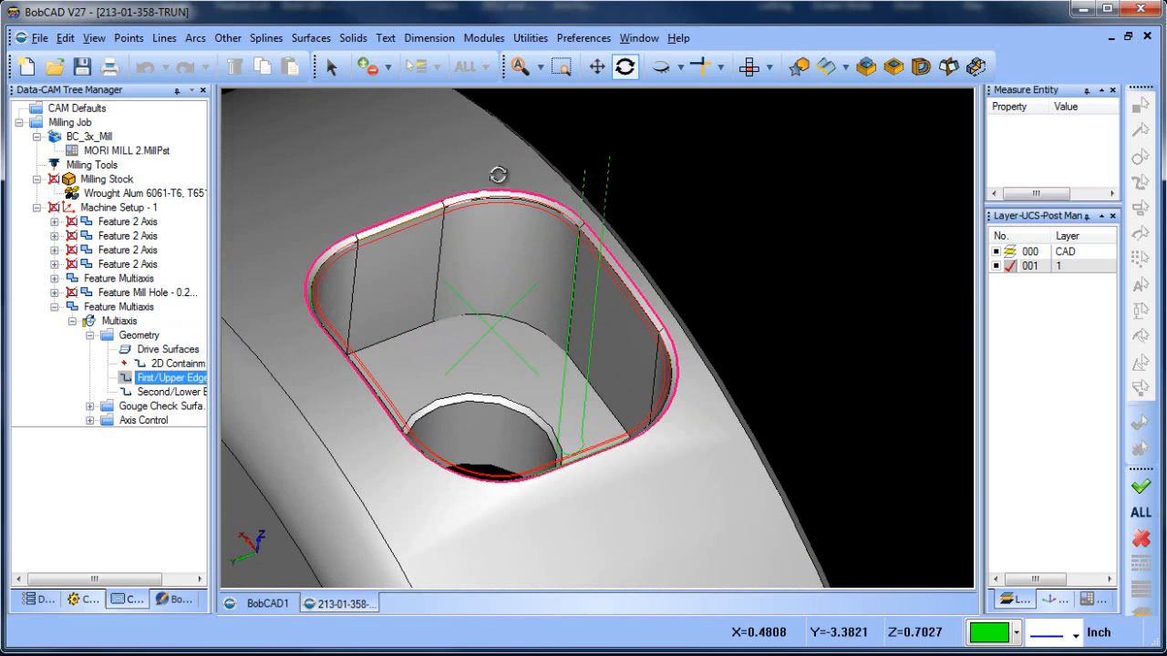
left_click(172, 392)
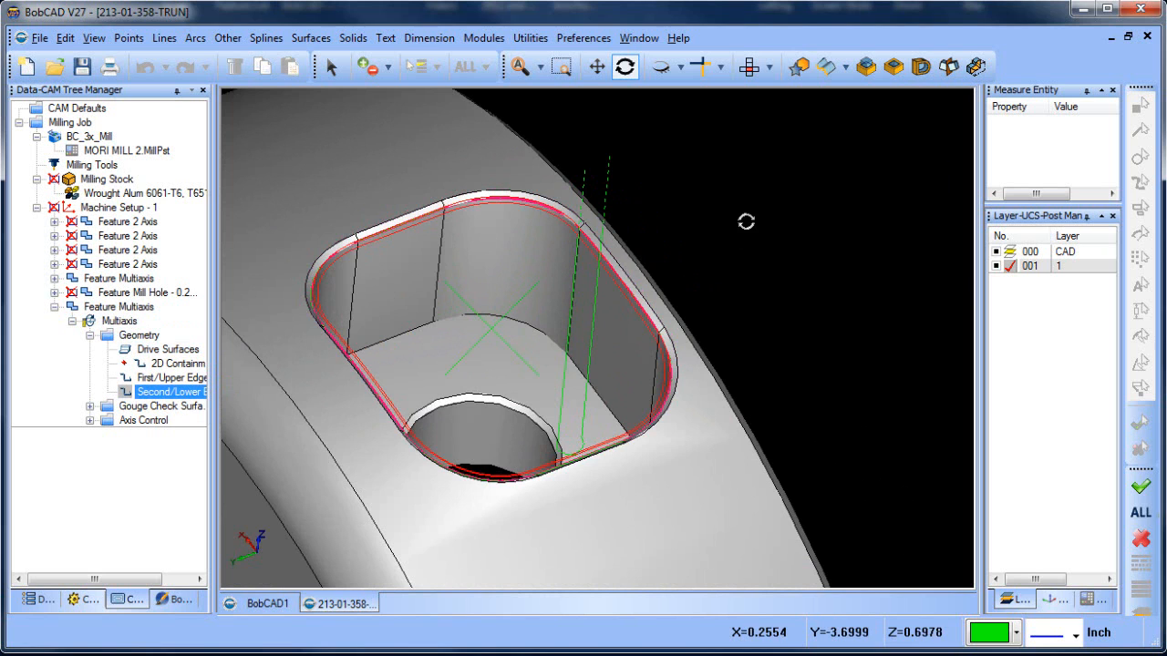
scroll(746, 221, "up", 3)
scroll(730, 239, "down", 5)
scroll(730, 239, "down", 2)
Set the last Multiaxis feature's maximum stepover to 0.05, check its tool axis control and compute the toolpath
left_click(119, 321)
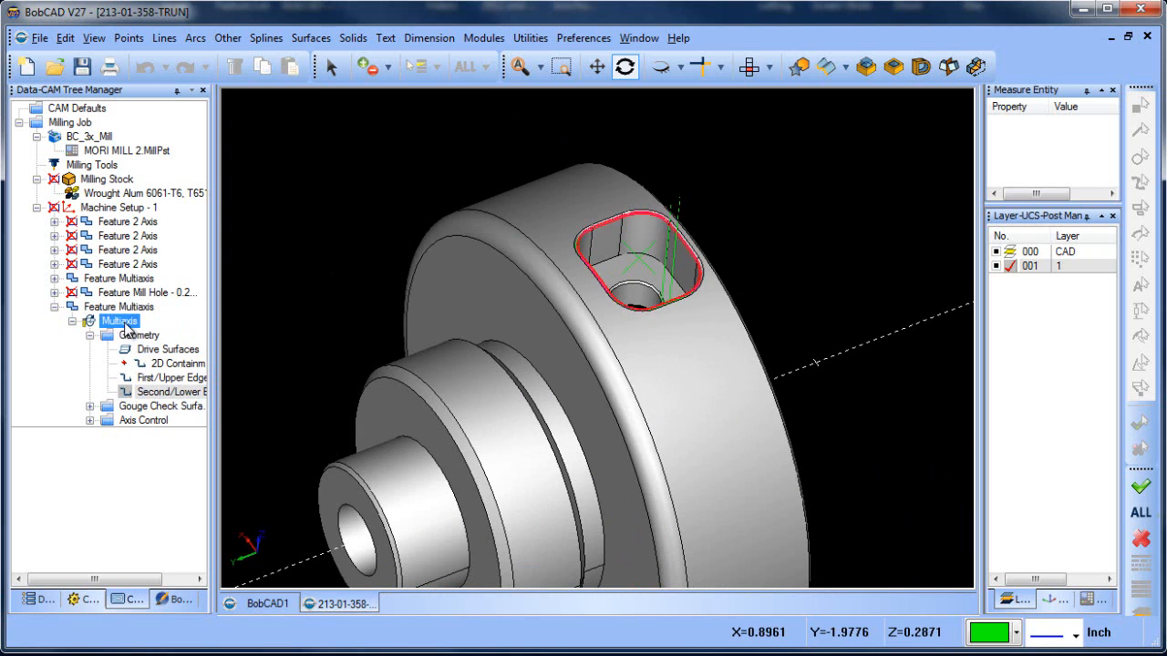
right_click(118, 306)
left_click(181, 239)
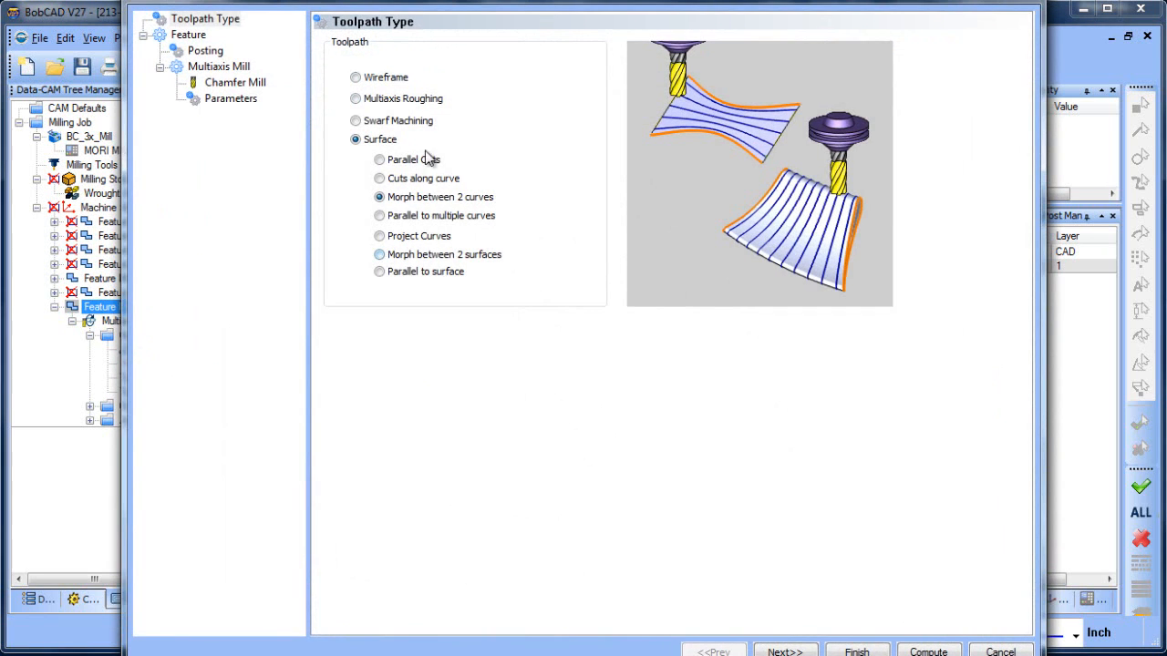
left_click(233, 98)
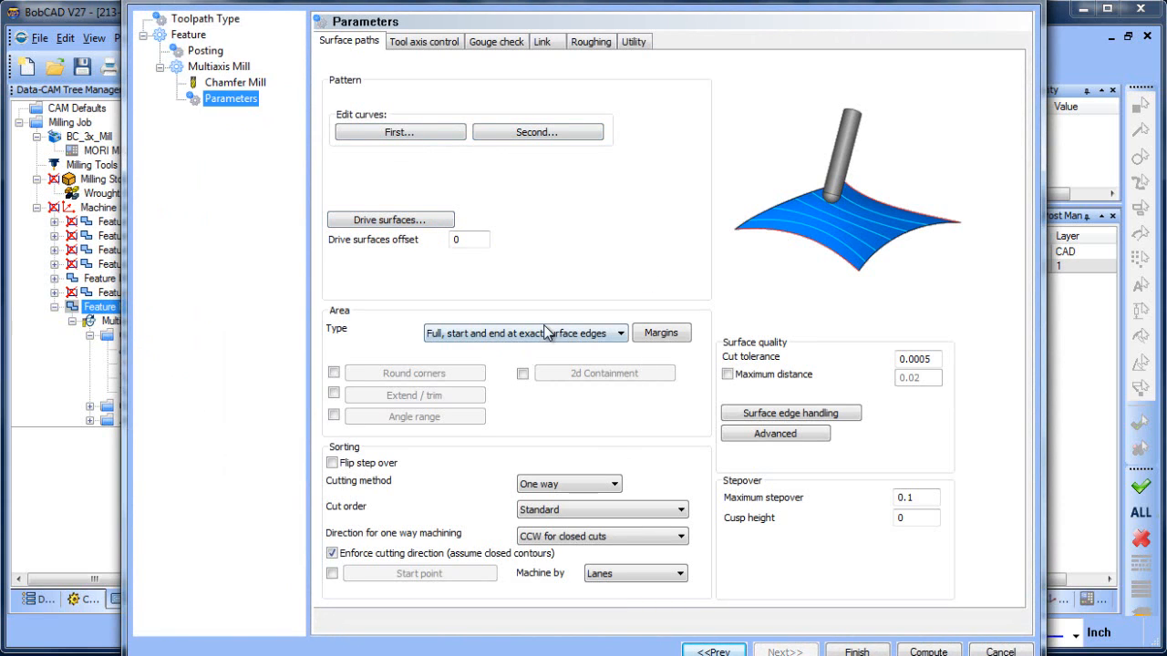
left_click(914, 498)
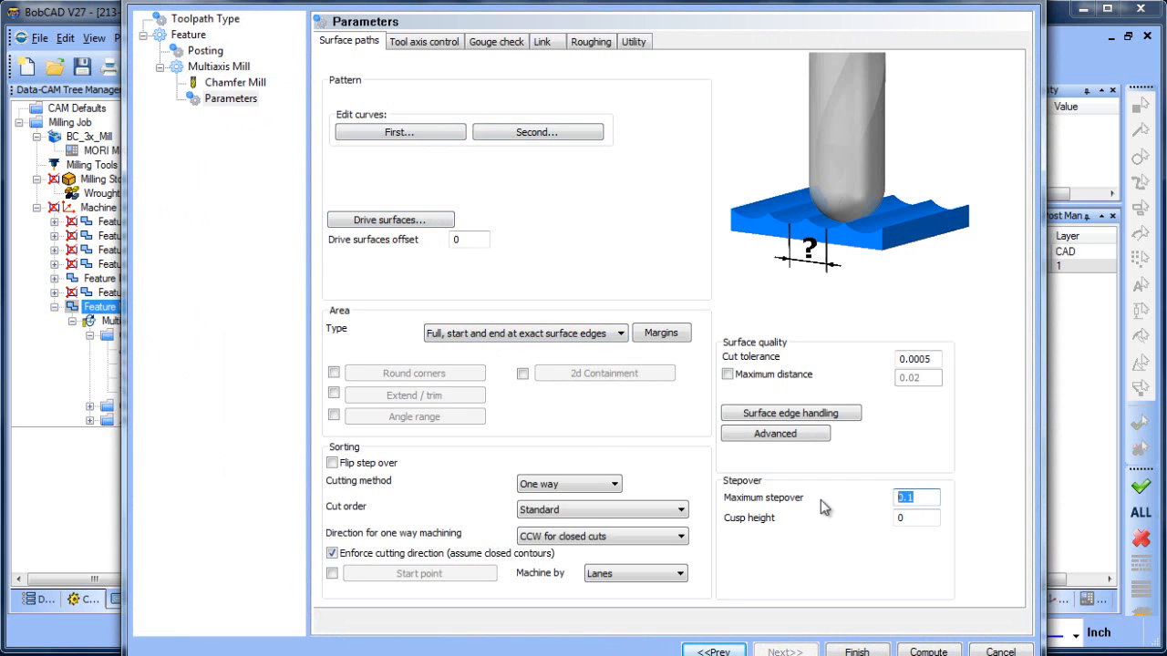
type(".05")
left_click(428, 42)
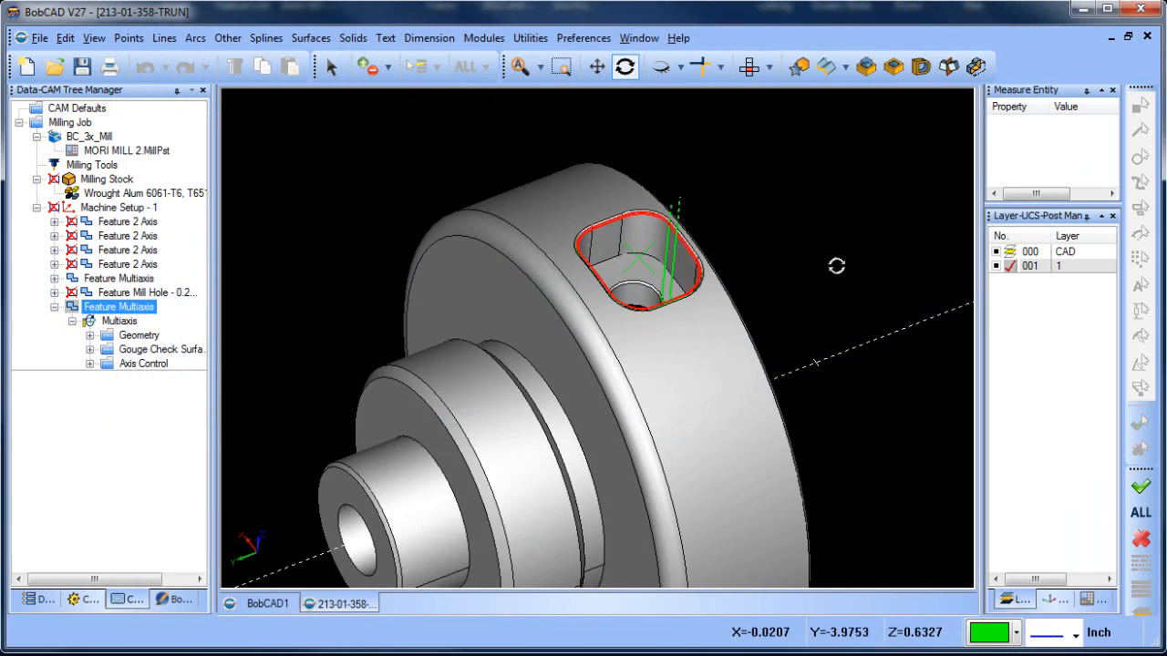
Set the last Multiaxis feature's area type to Determined by number of cuts with 1 cut, and recompute the toolpath
scroll(838, 261, "up", 5)
middle_click_drag(684, 384, 711, 395)
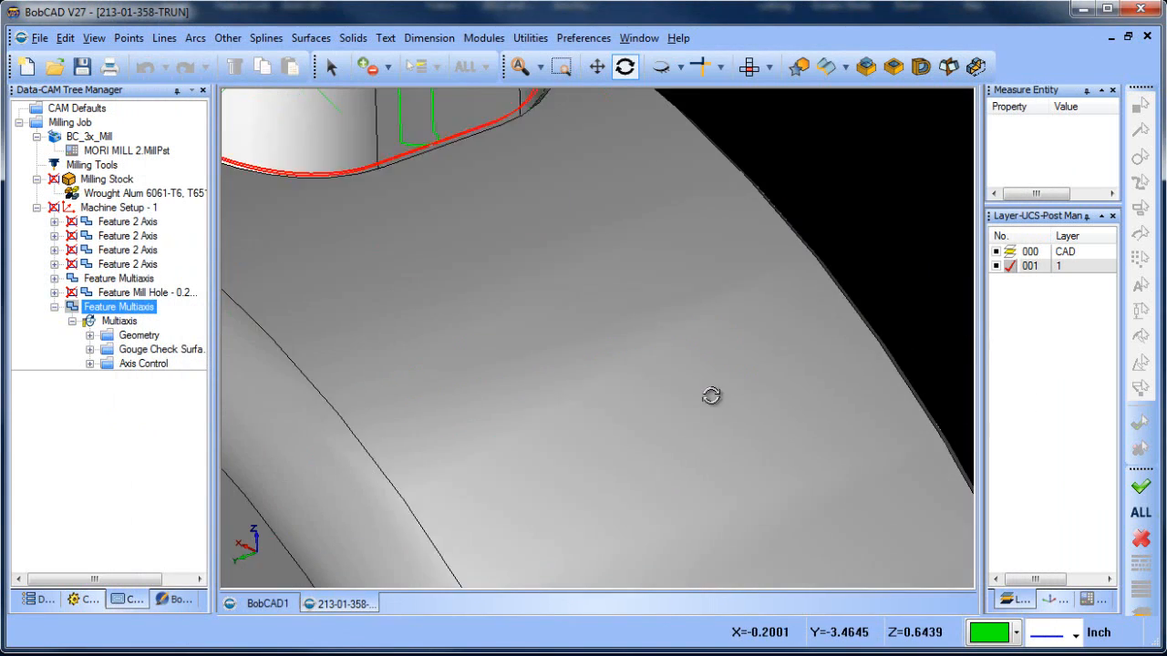
scroll(654, 341, "down", 4)
middle_click_drag(609, 319, 690, 444)
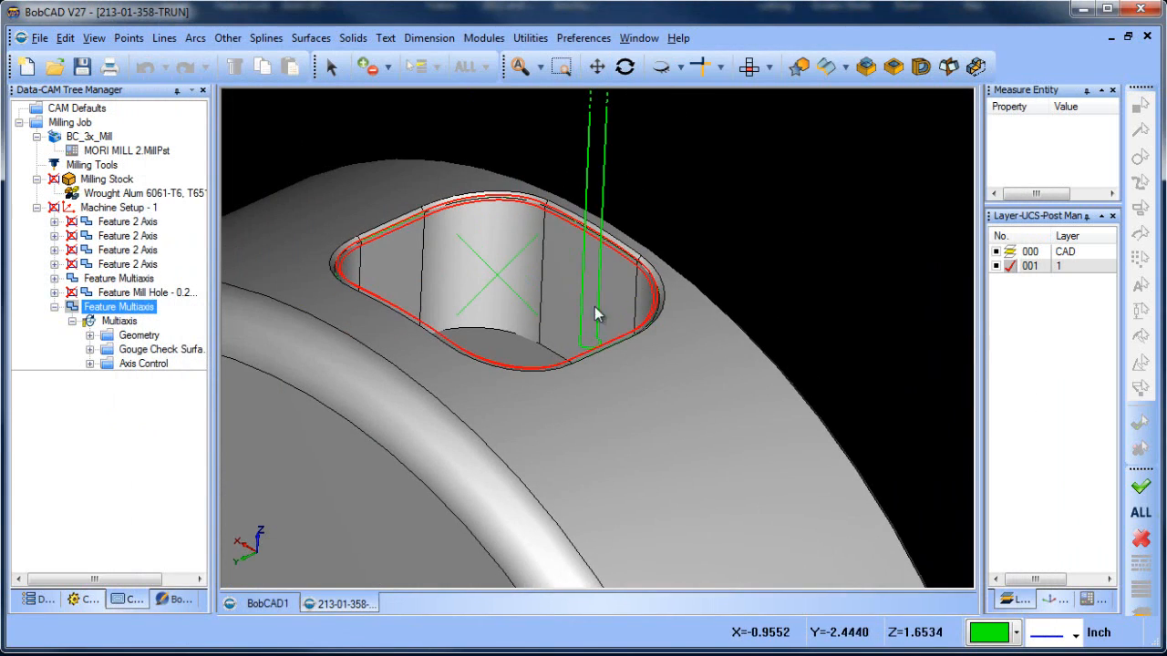
scroll(599, 316, "up", 2)
middle_click_drag(609, 341, 698, 387)
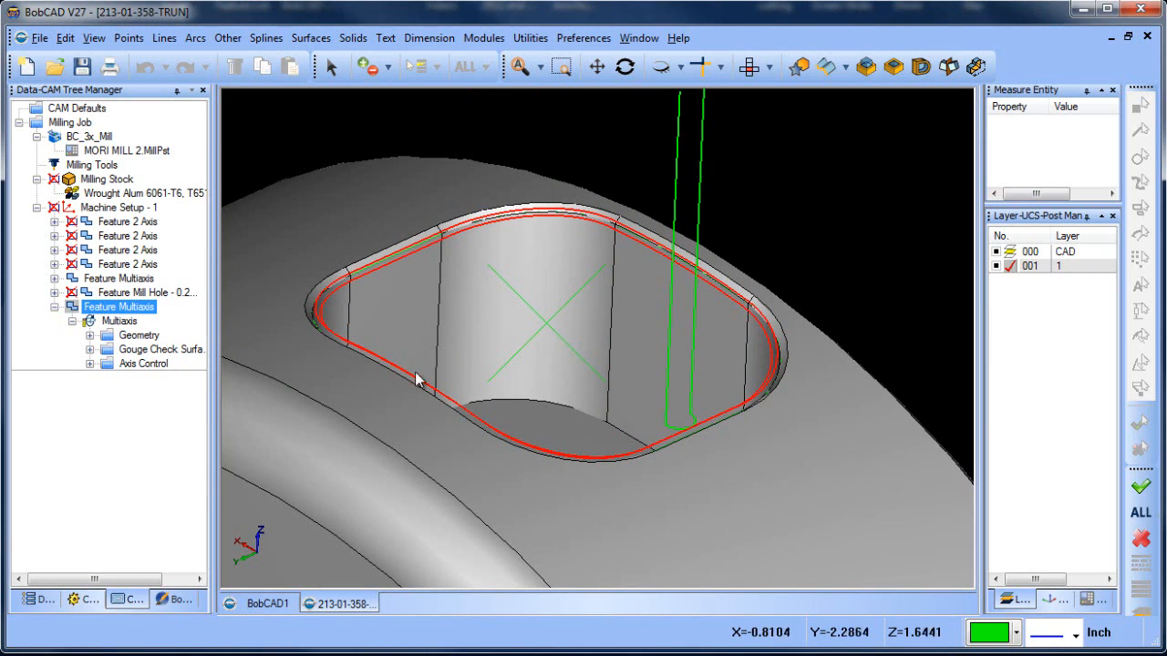
right_click(137, 314)
left_click(200, 236)
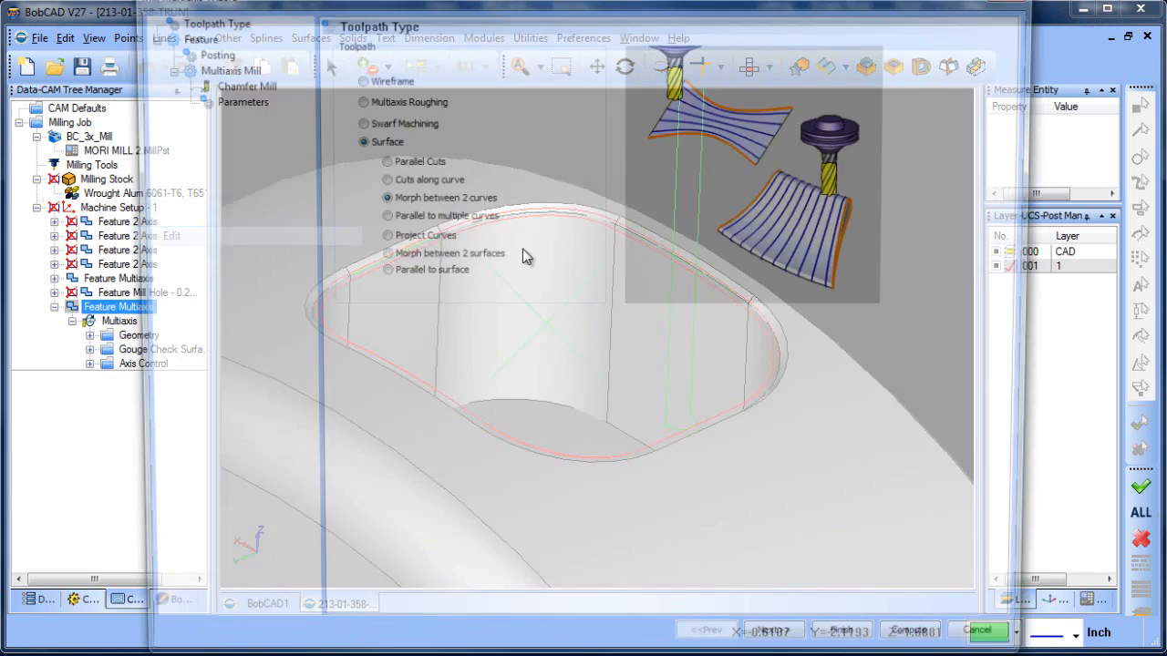
left_click(239, 98)
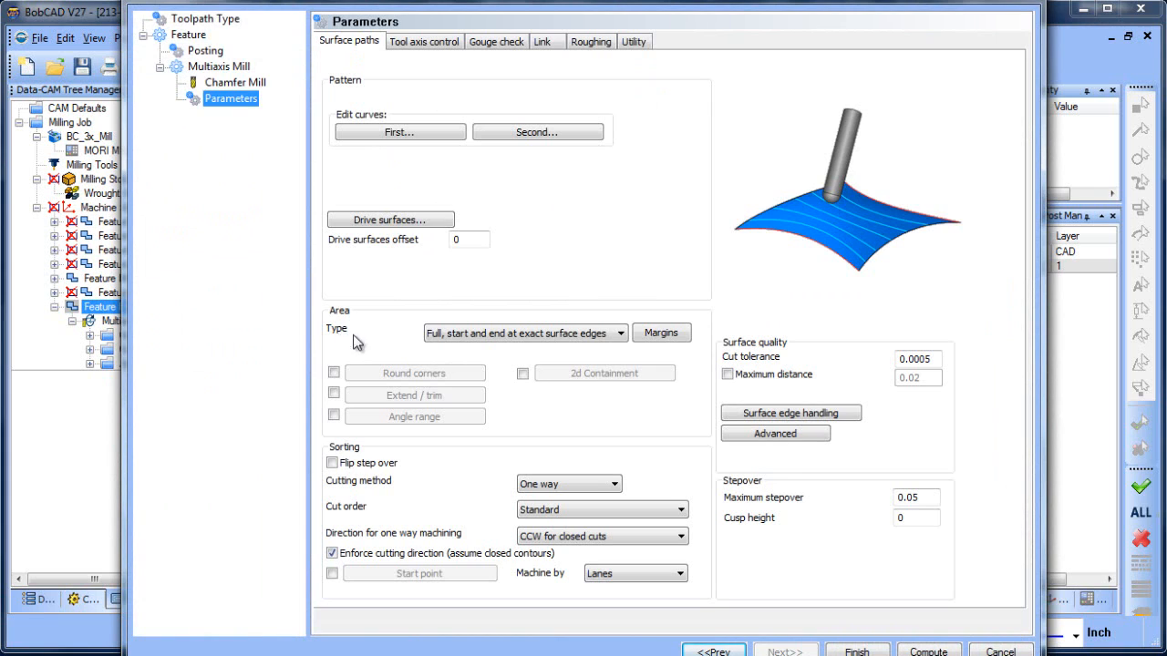
left_click(562, 334)
left_click(554, 373)
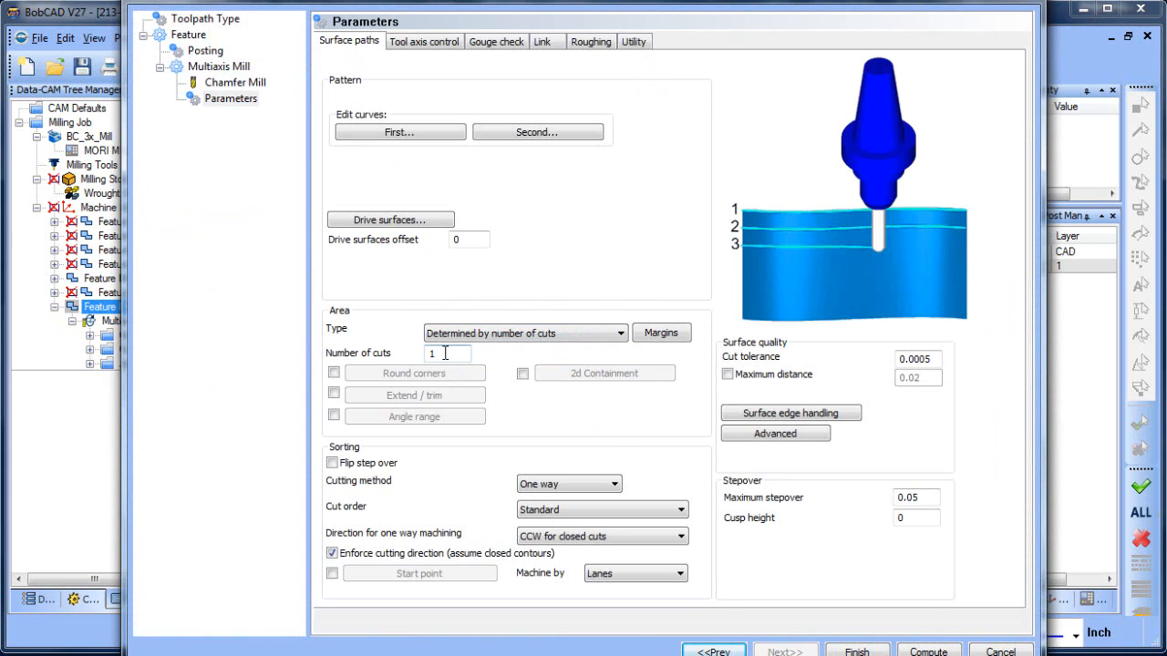
left_click(928, 650)
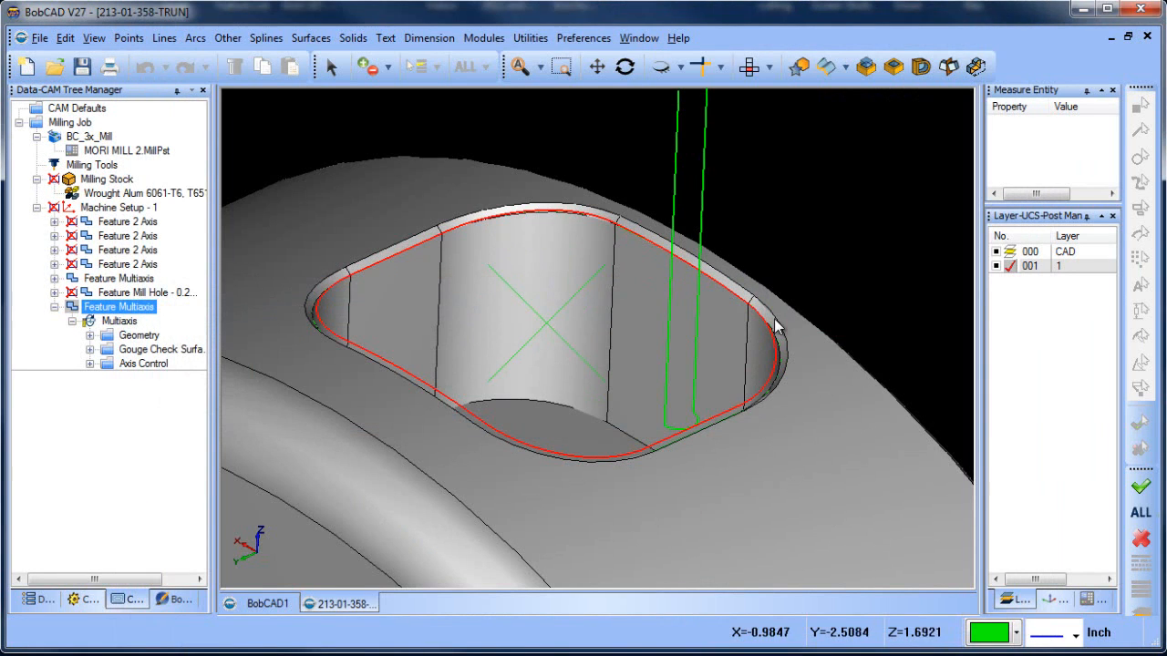
Inspect the recomputed chamfer toolpath around the pocket's upper edge from several angles
scroll(730, 271, "up", 3)
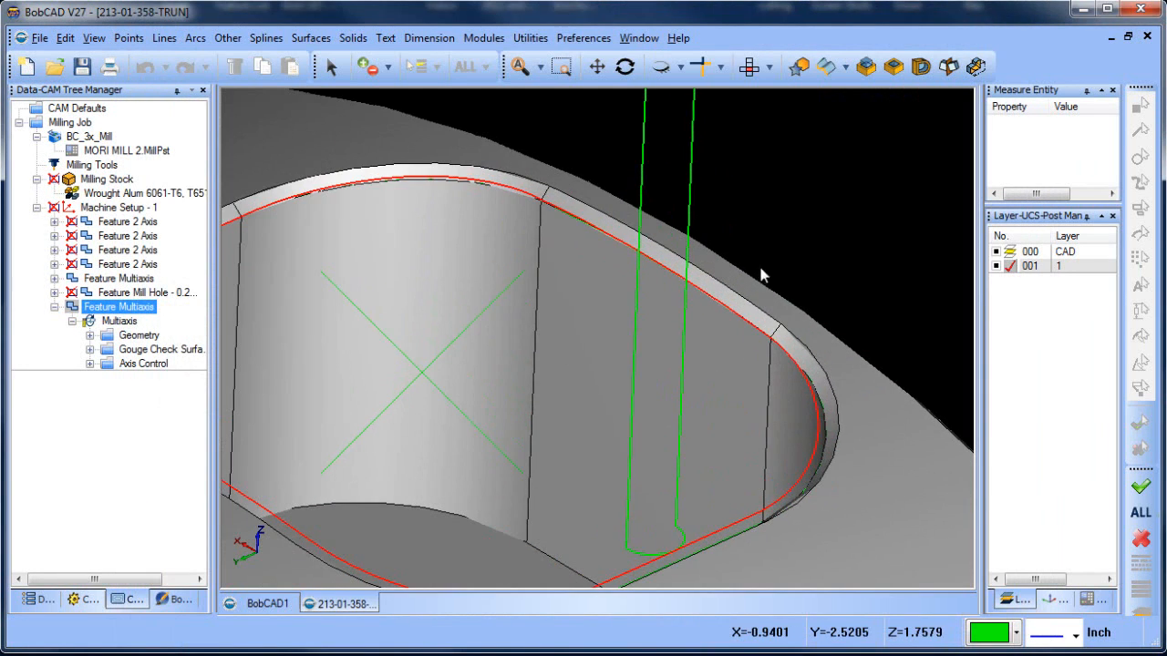
scroll(747, 297, "down", 2)
middle_click_drag(720, 376, 707, 392)
scroll(721, 390, "down", 2)
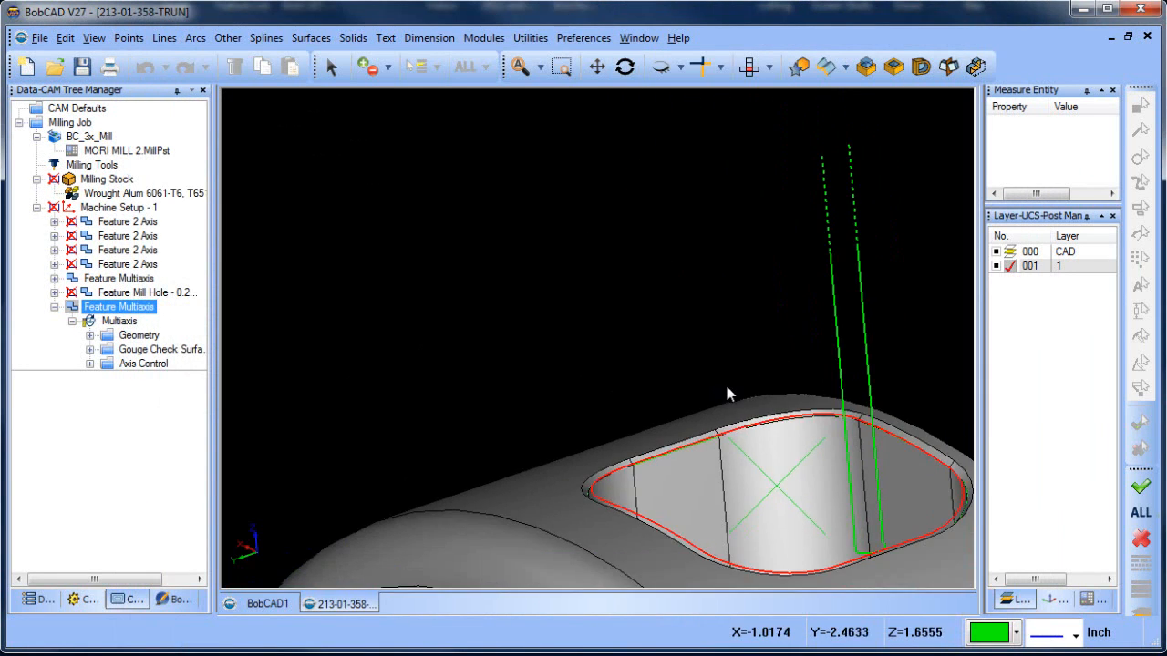
middle_click_drag(813, 432, 664, 299)
scroll(758, 319, "up", 3)
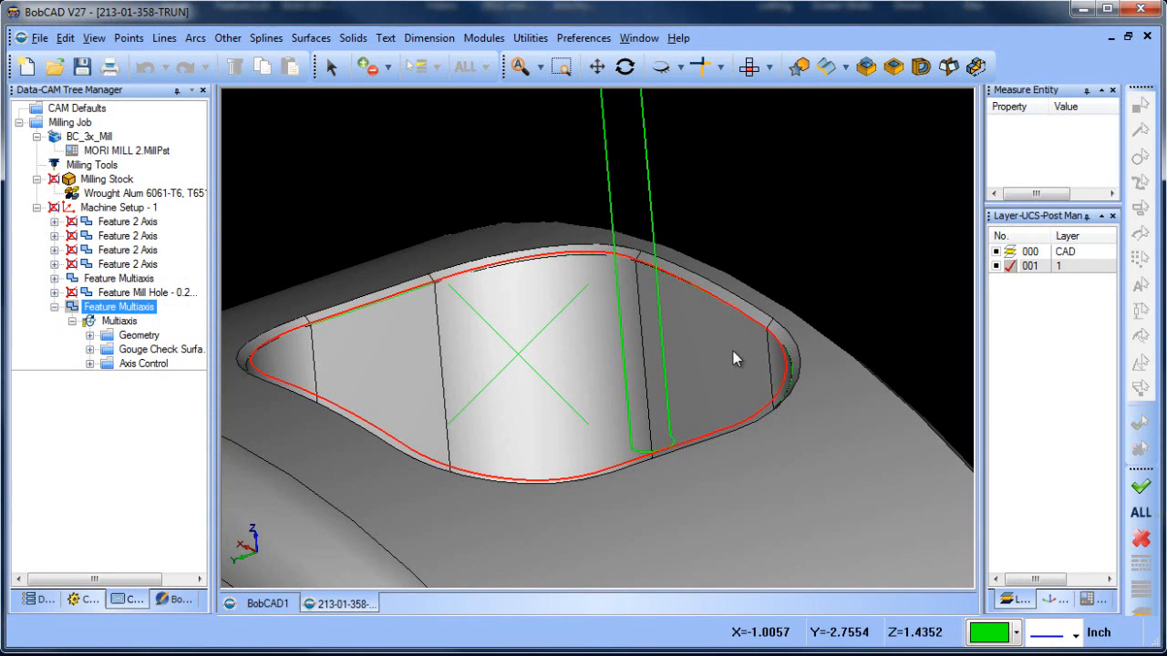
mouse_move(732, 352)
middle_mouse_down()
mouse_move(719, 366)
mouse_move(724, 353)
middle_mouse_up()
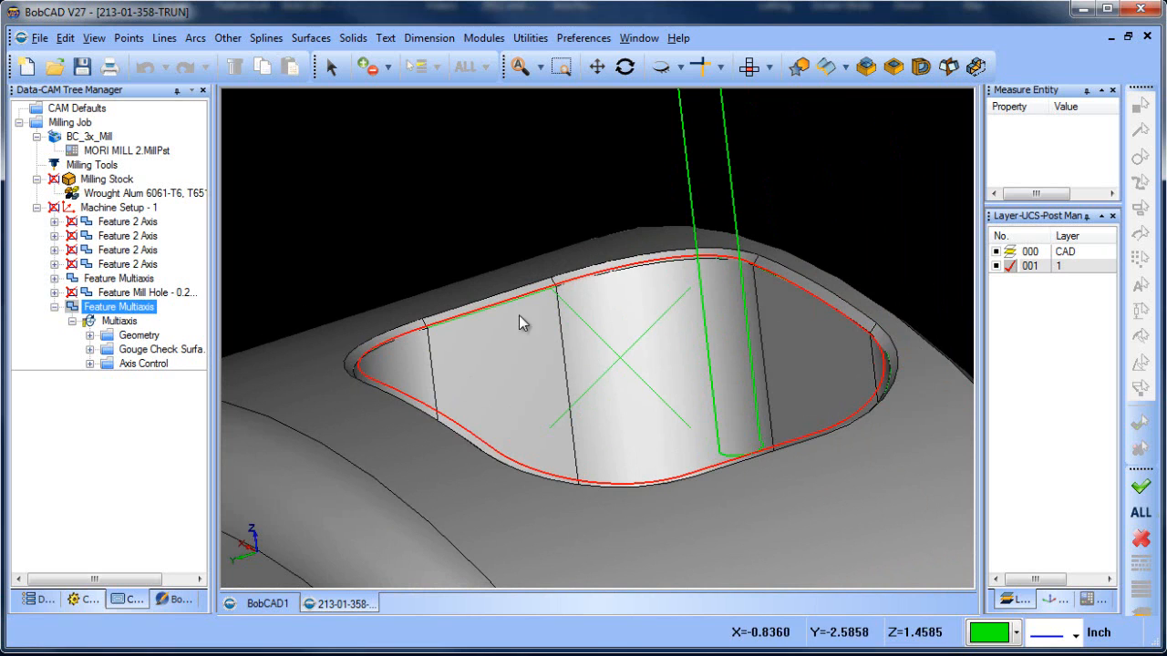
scroll(702, 327, "down", 4)
middle_click_drag(714, 338, 680, 319)
scroll(704, 326, "down", 2)
scroll(704, 328, "up", 2)
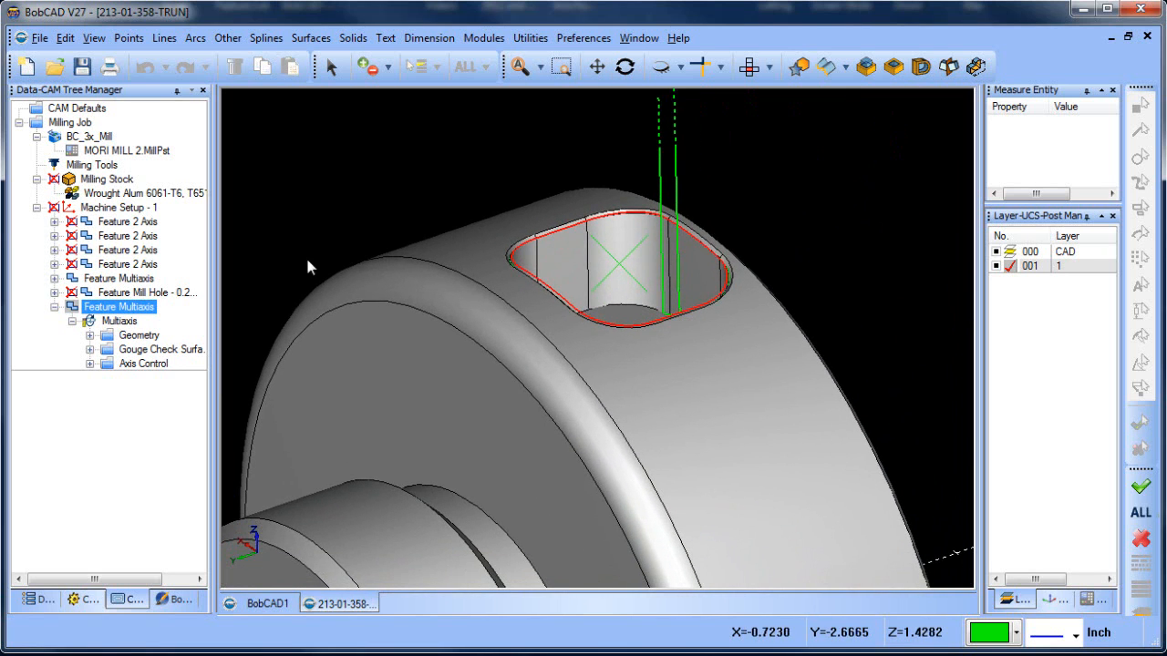
Set the last Multiaxis feature's axial shift to a constant -.015 for each contour and recompute the toolpath
right_click(134, 315)
right_click(134, 316)
left_click(203, 239)
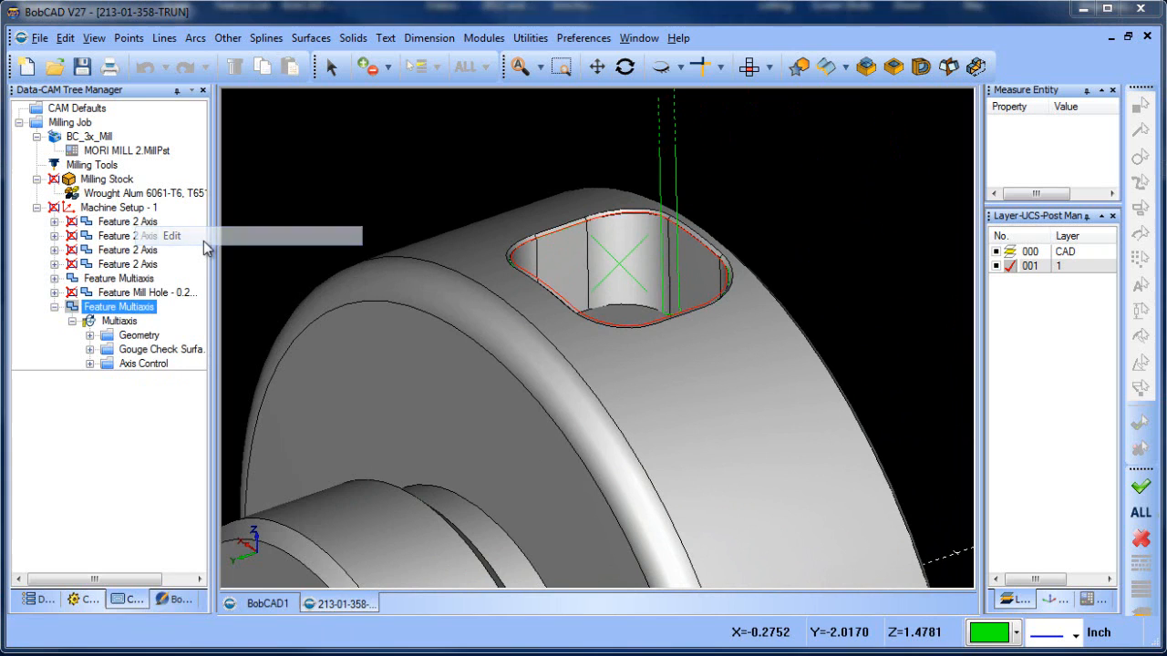
left_click(231, 99)
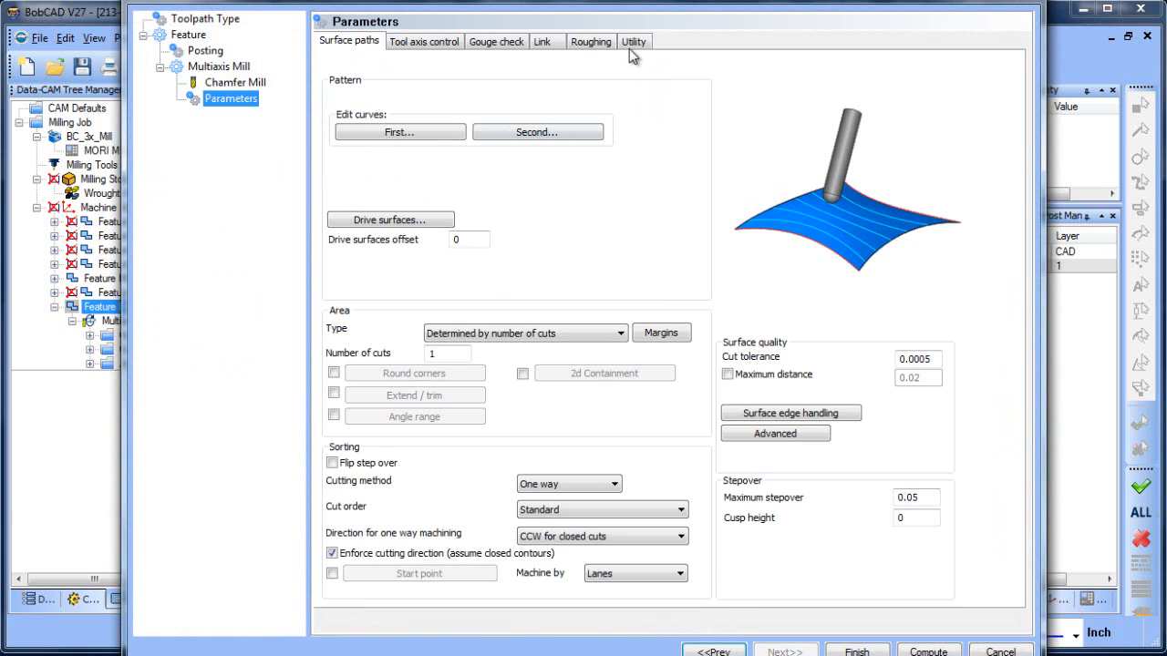
left_click(632, 43)
left_click(340, 298)
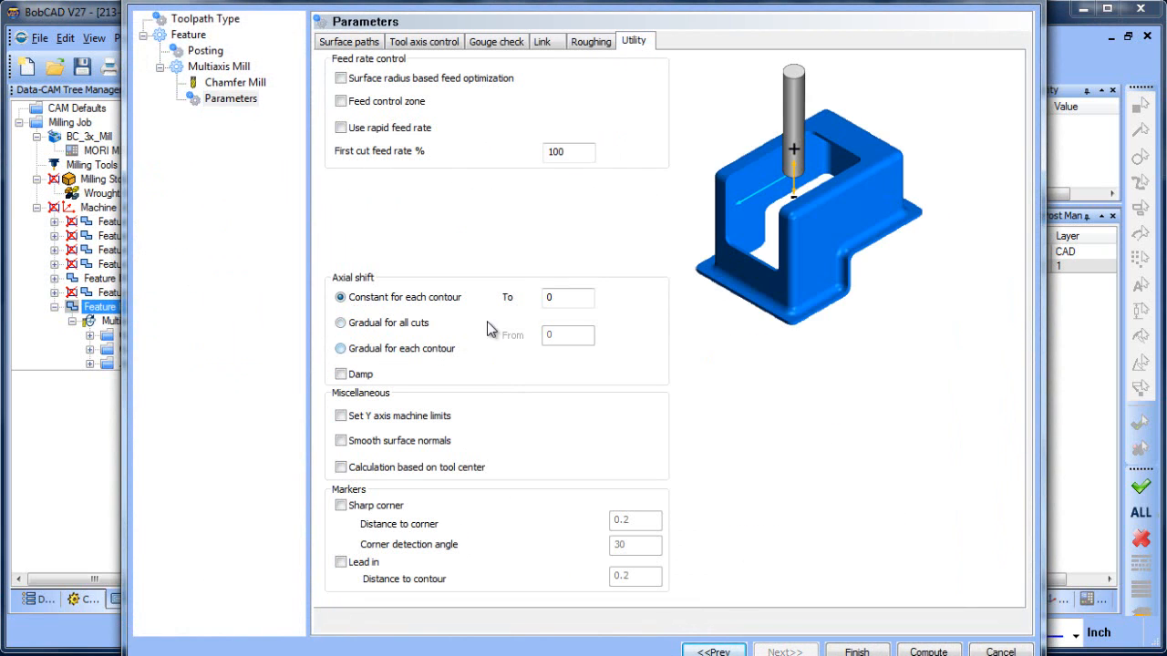
left_click(558, 304)
left_click_drag(509, 304, 472, 311)
left_click(927, 651)
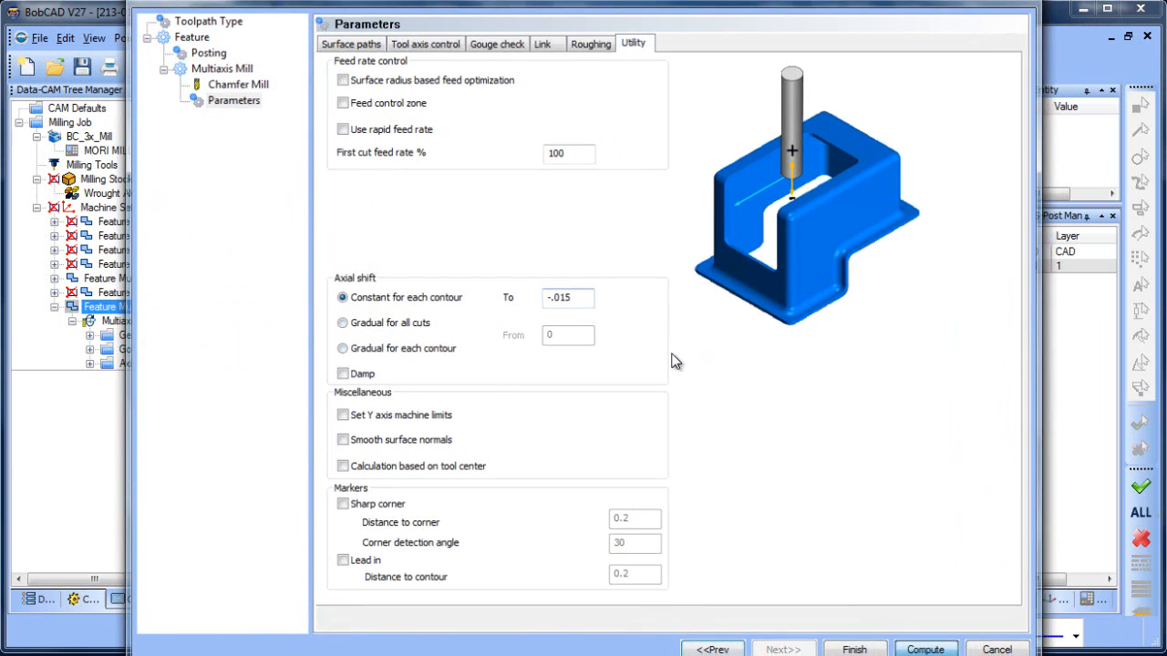
Open the machining simulation, set its accuracy to High and run the full program
scroll(734, 253, "up", 5)
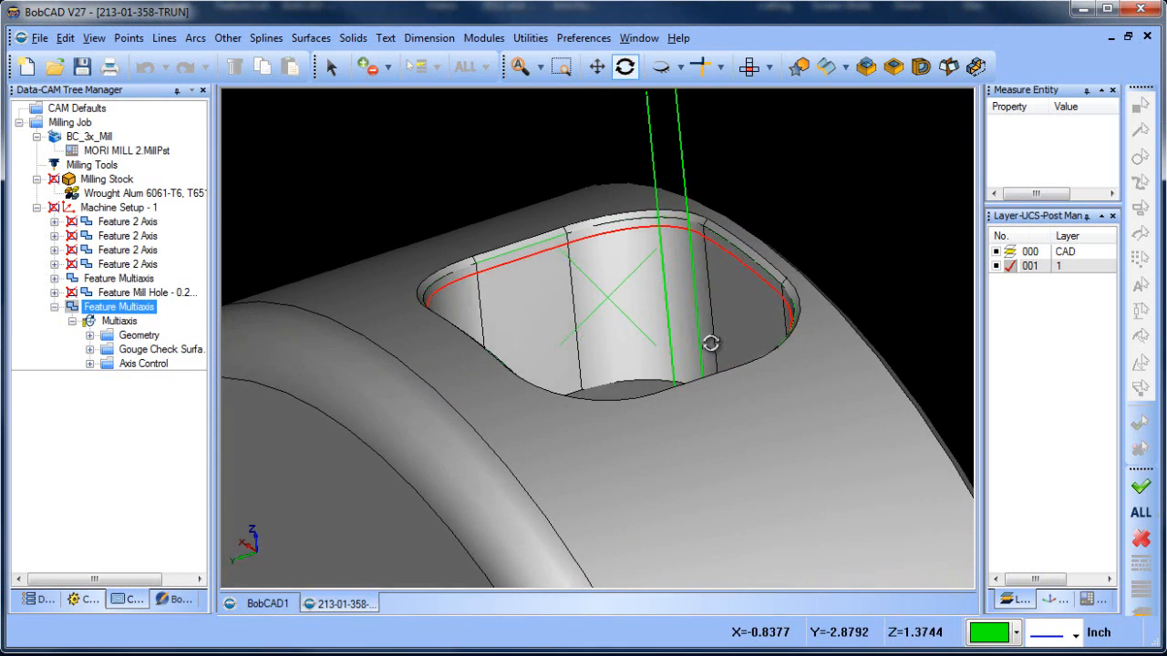
middle_click_drag(774, 302, 716, 323)
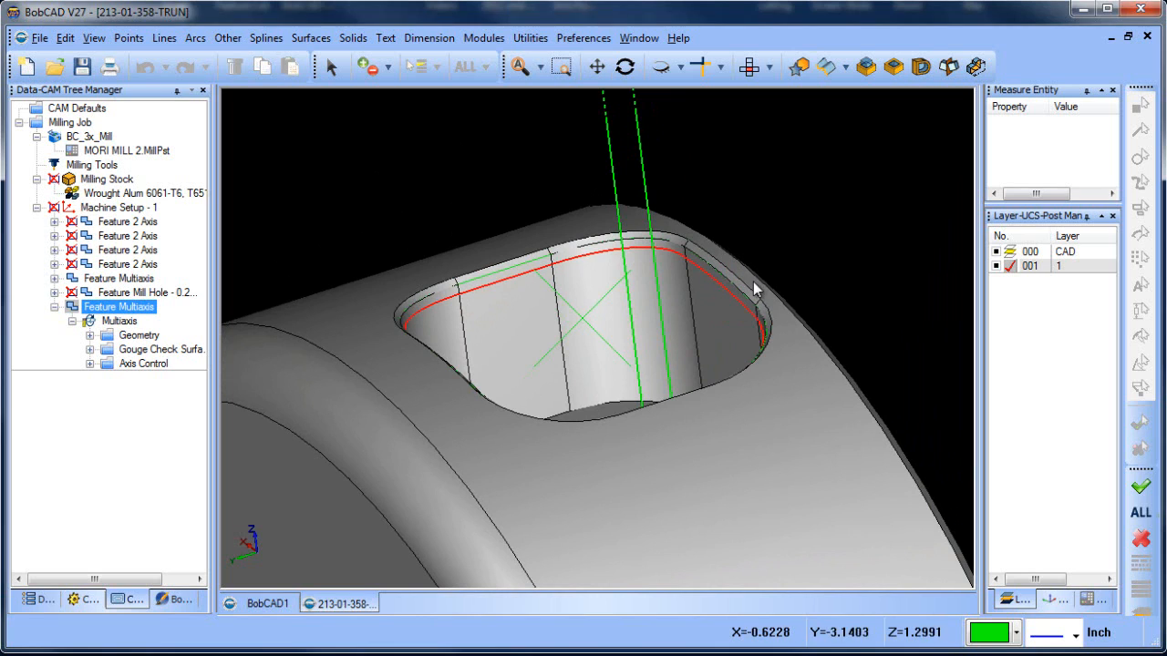
left_click(484, 37)
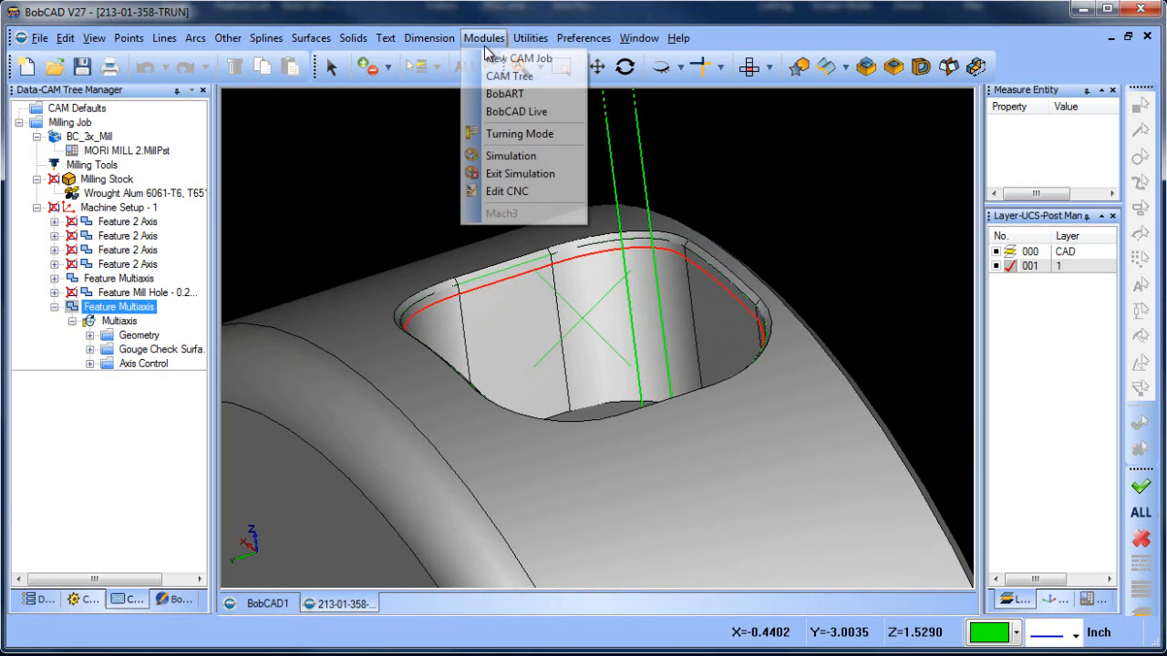
left_click(552, 159)
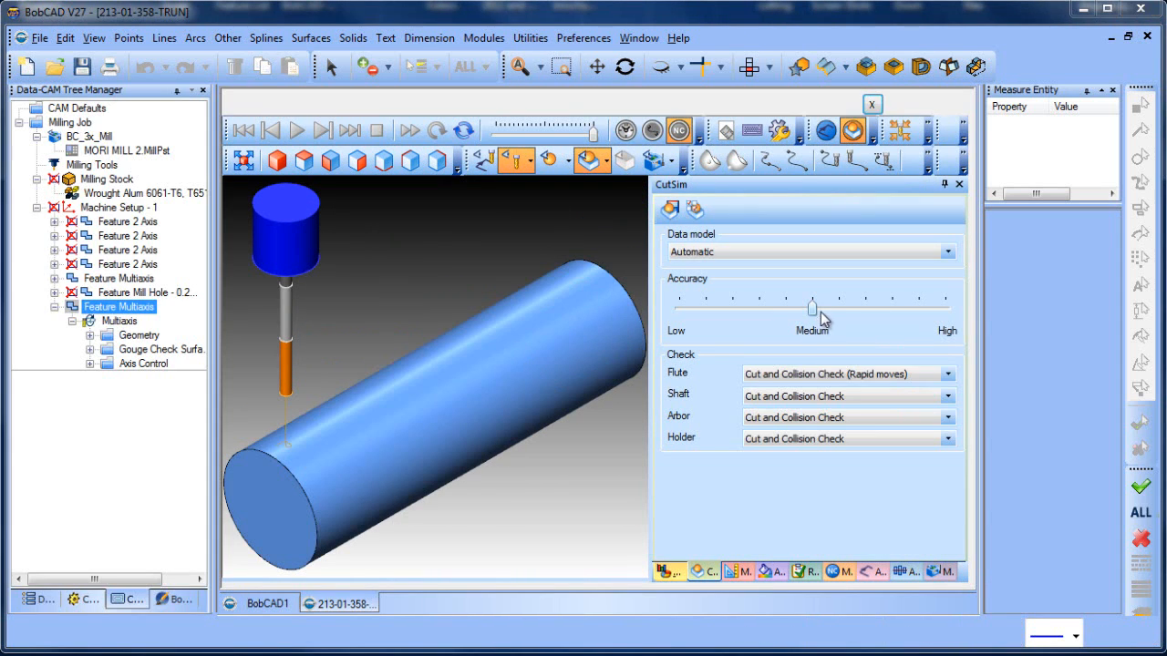
left_click_drag(812, 310, 980, 318)
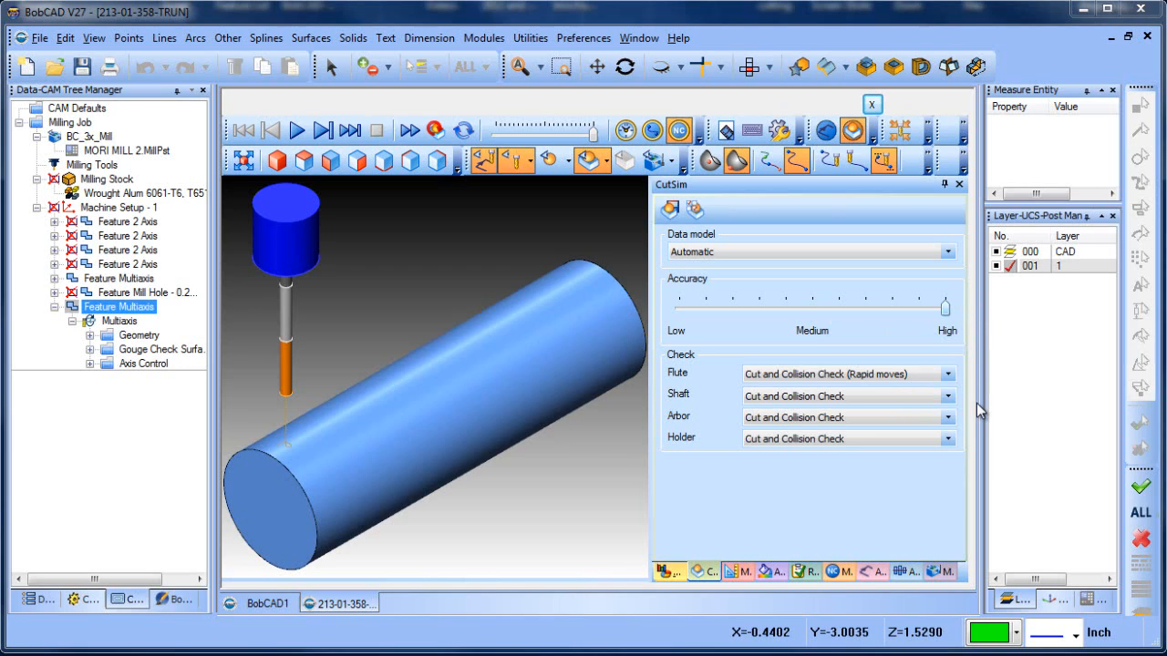
left_click(436, 130)
left_click(296, 130)
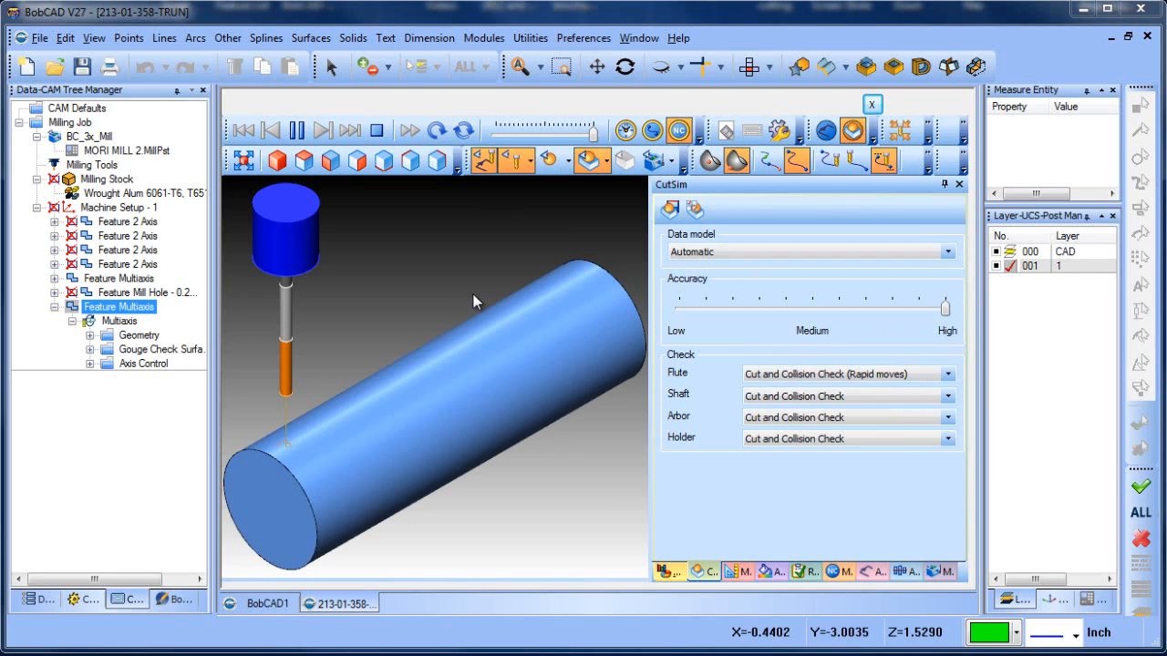
Examine the simulated chamfer around the pocket's upper edge up close
scroll(543, 258, "down", 4)
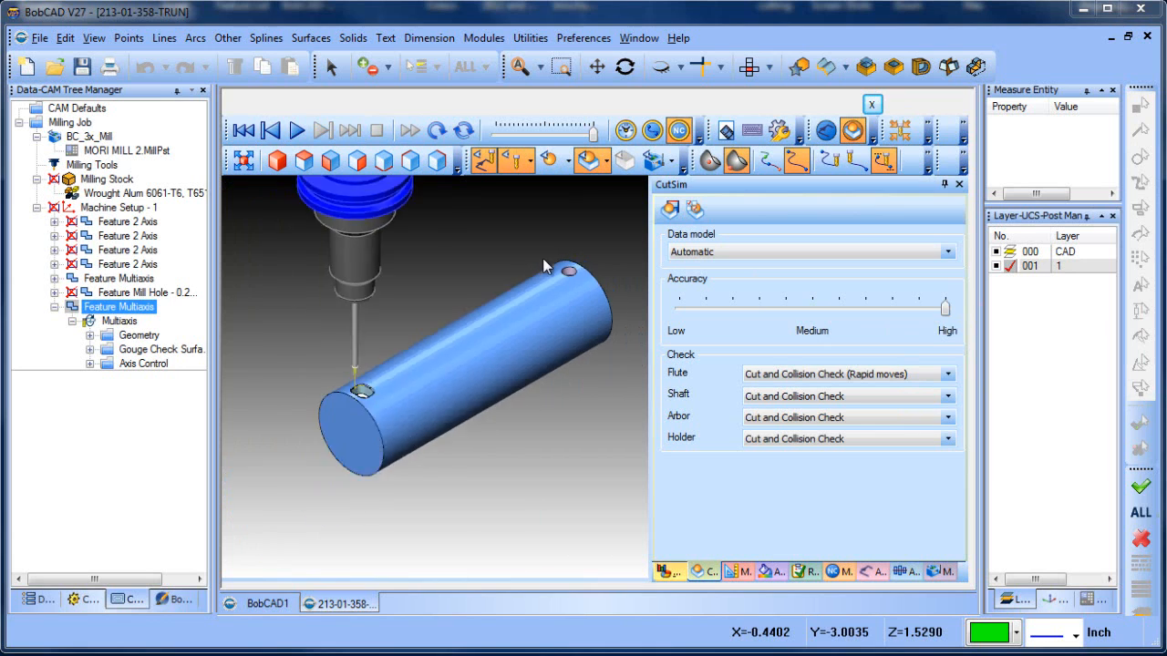
scroll(398, 371, "up", 12)
scroll(496, 326, "up", 2)
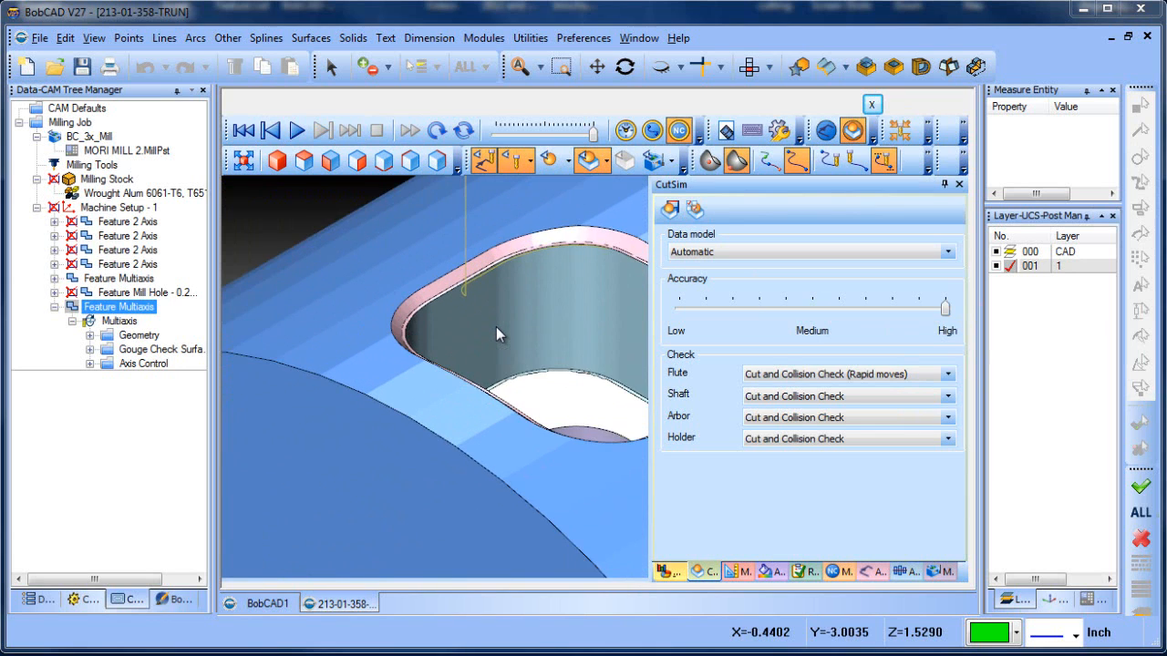
scroll(388, 297, "up", 4)
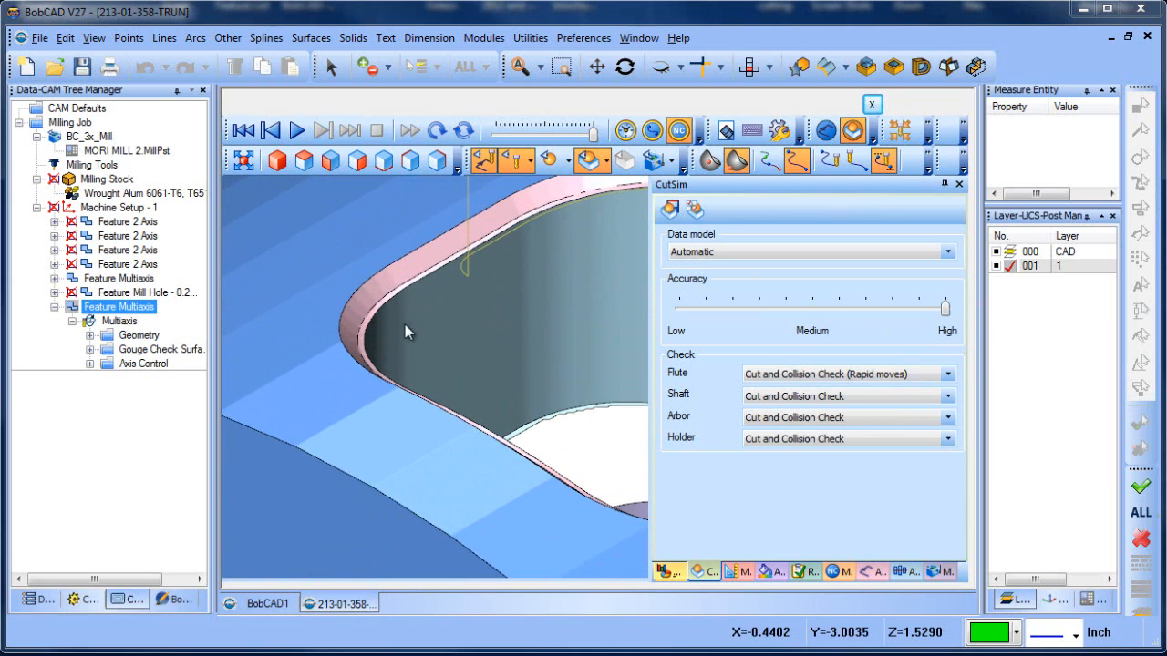
scroll(429, 330, "down", 3)
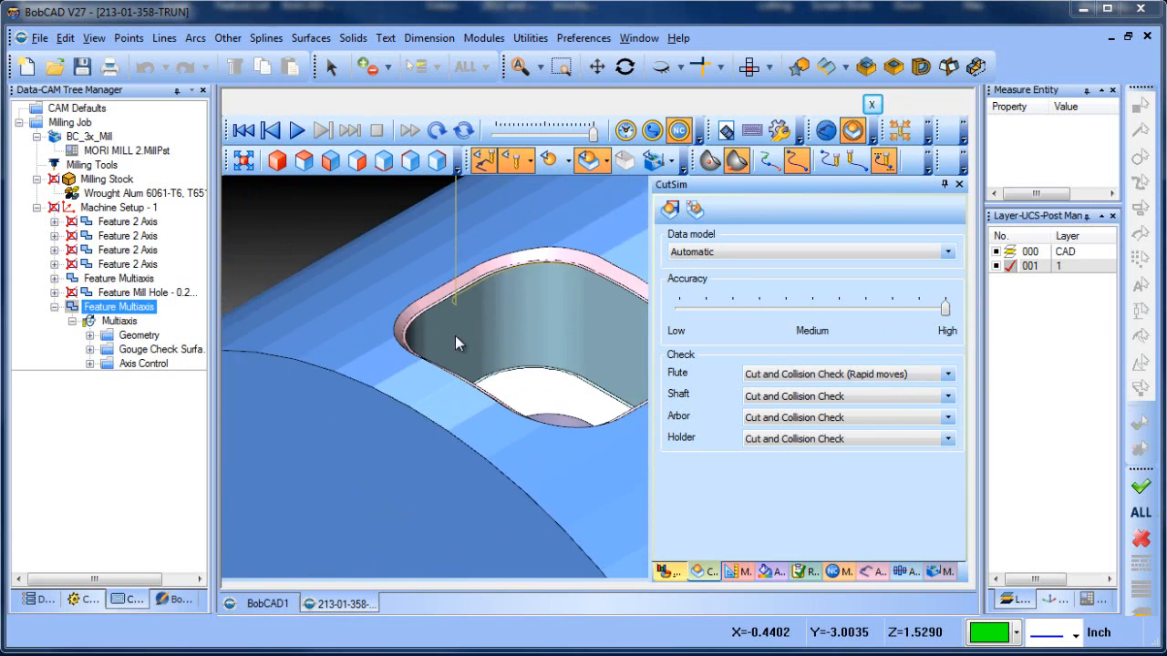
Run a Deviation analysis of the simulated part with gradient minimum -.015 and maximum .015 inches
left_click(769, 575)
left_click(748, 208)
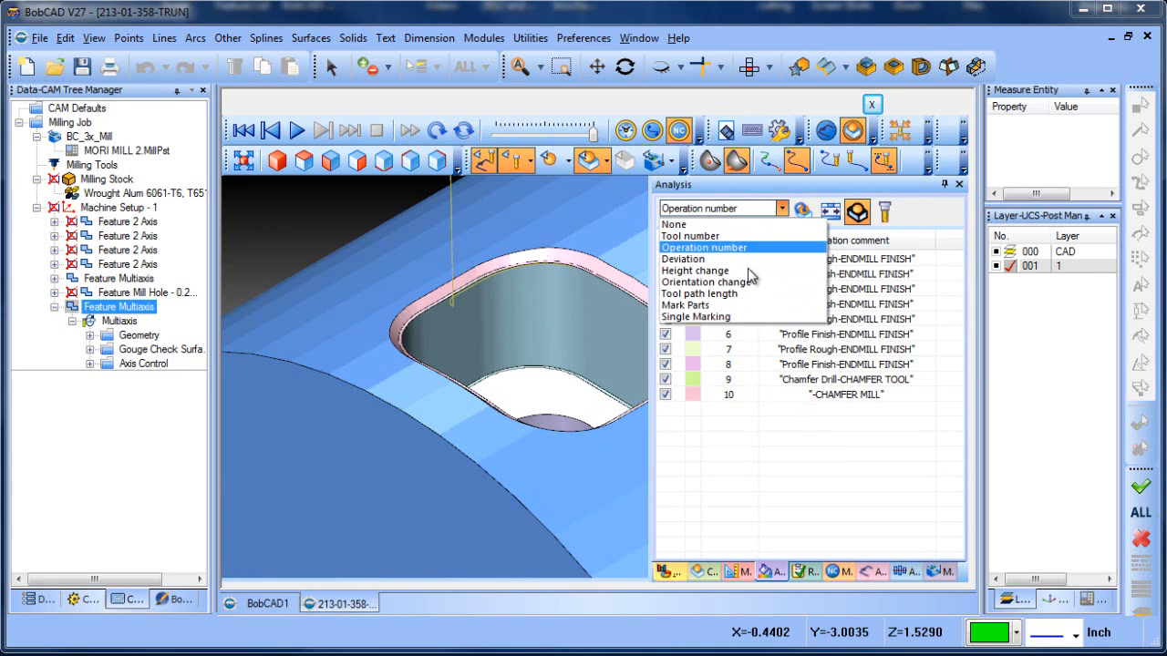
left_click(746, 260)
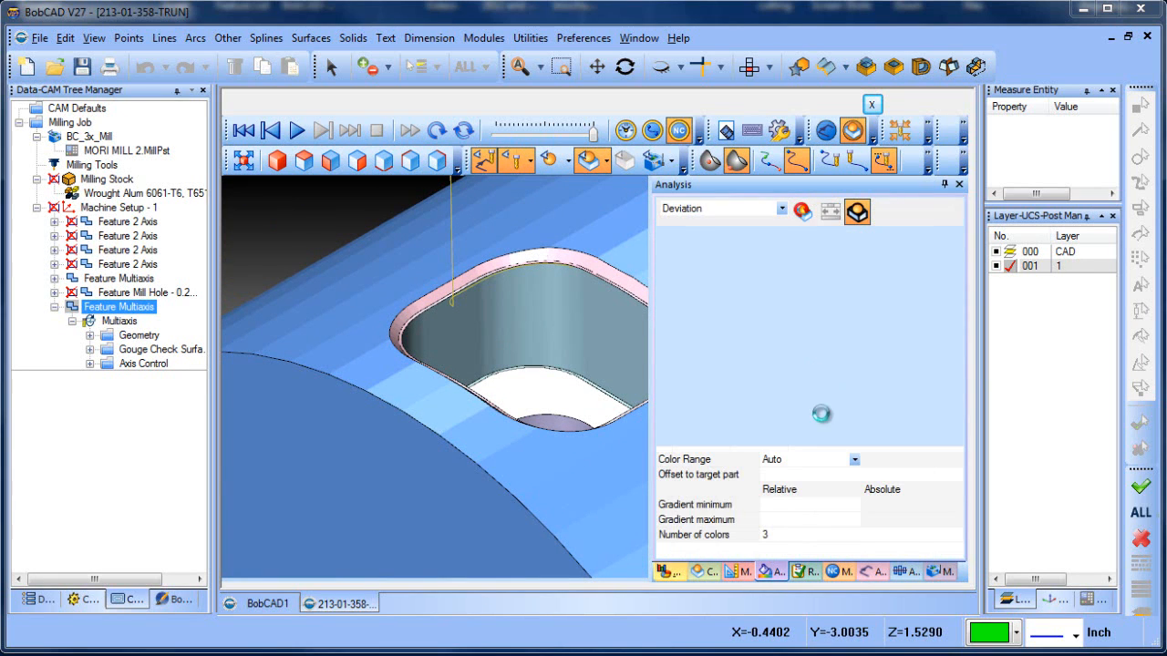
left_click(791, 505)
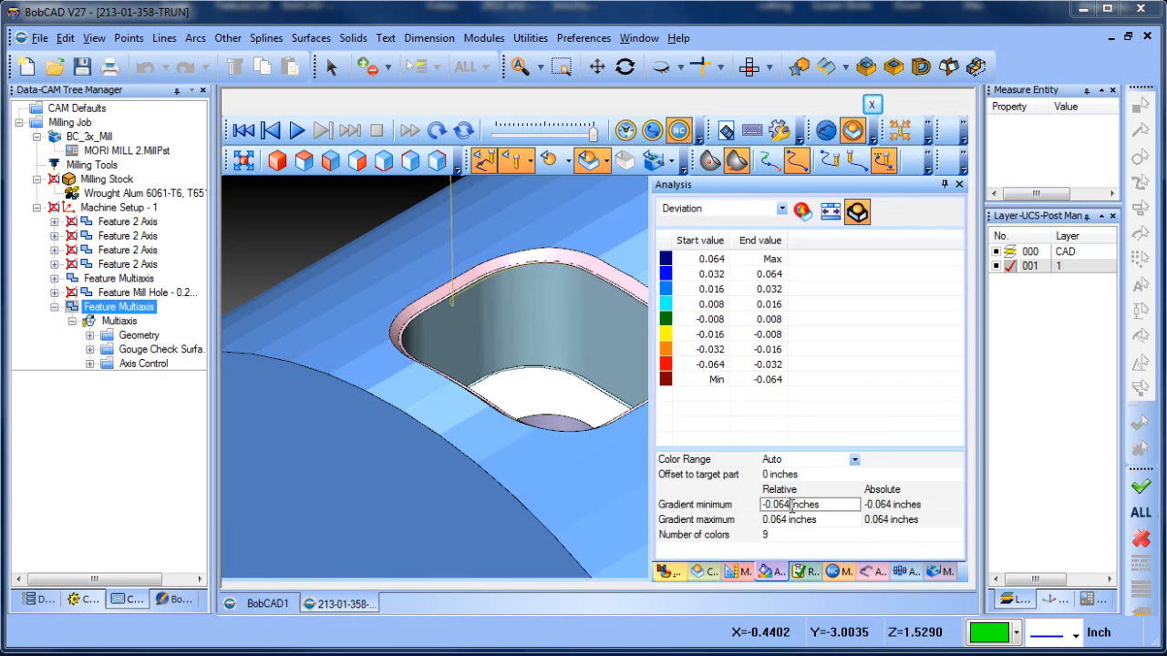
left_click_drag(791, 505, 708, 507)
type("-.015")
left_click(791, 518)
left_click_drag(791, 518, 730, 527)
type(".015")
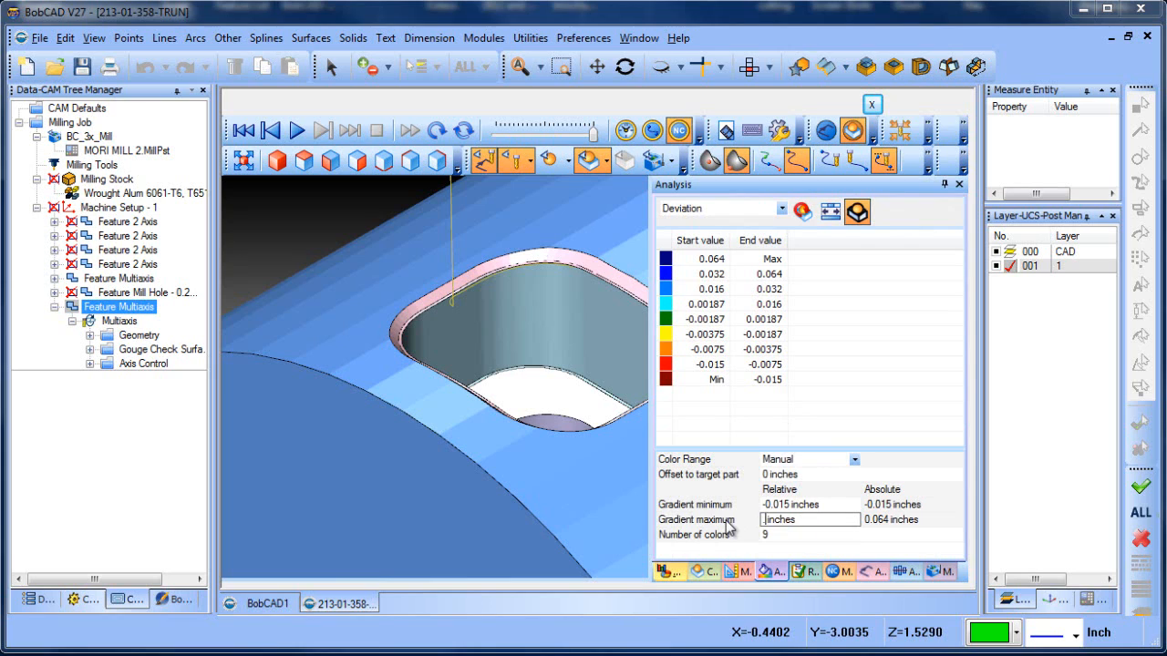
left_click(802, 211)
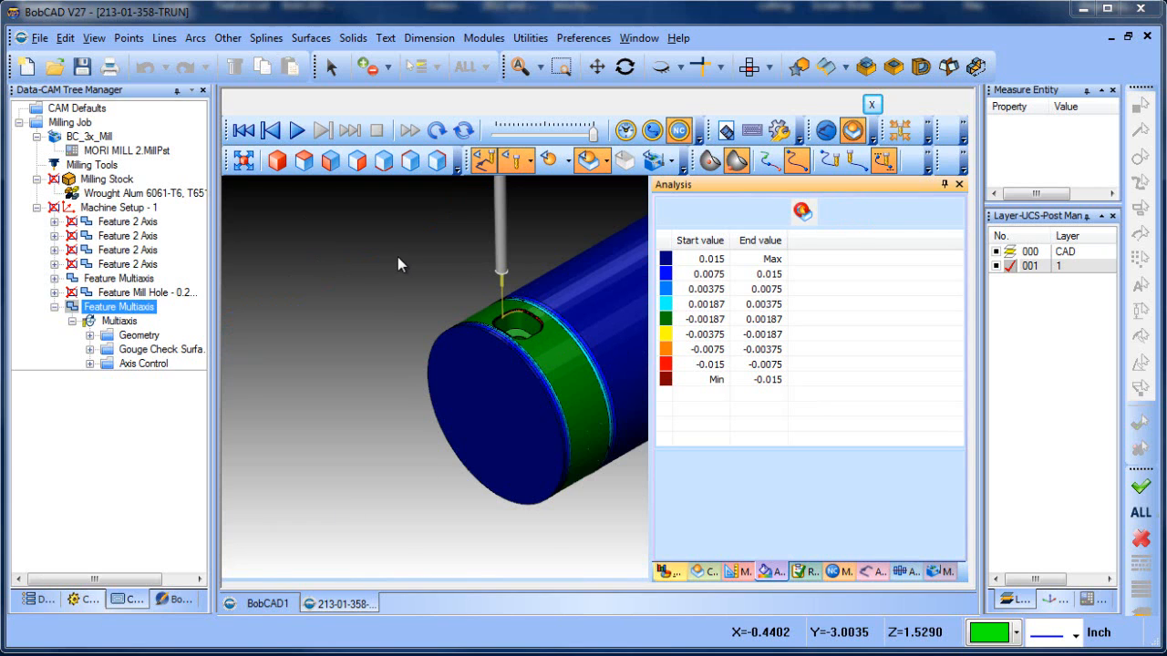
Examine the deviation colors along the pocket's chamfer, and exit the simulation
scroll(392, 283, "up", 5)
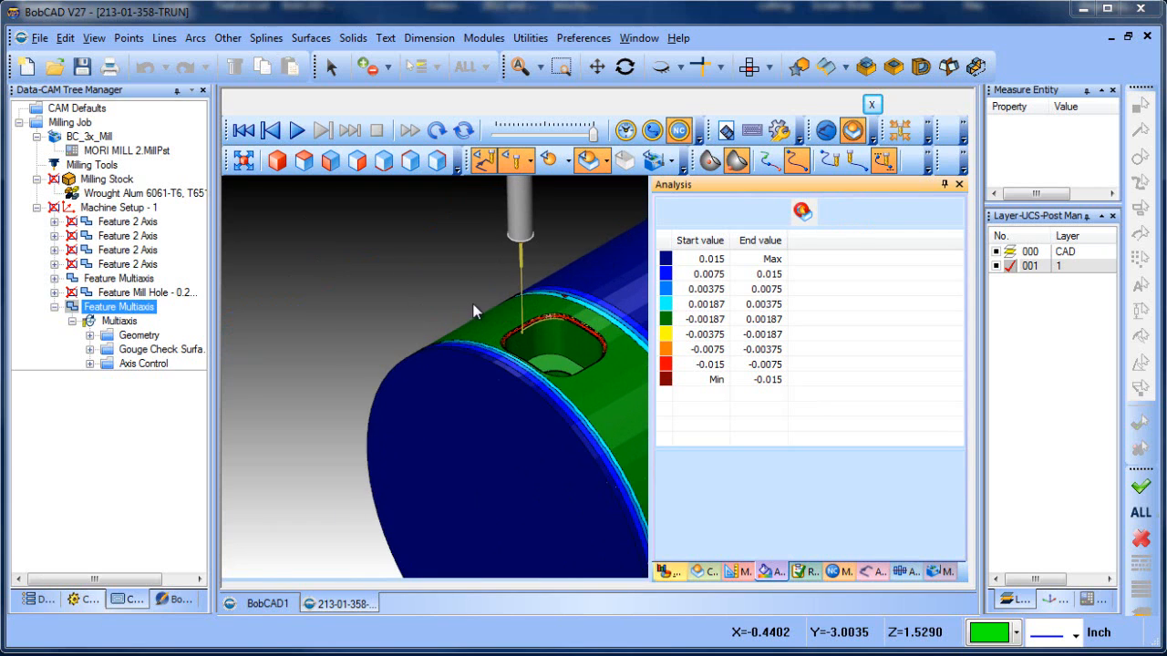
scroll(451, 312, "up", 2)
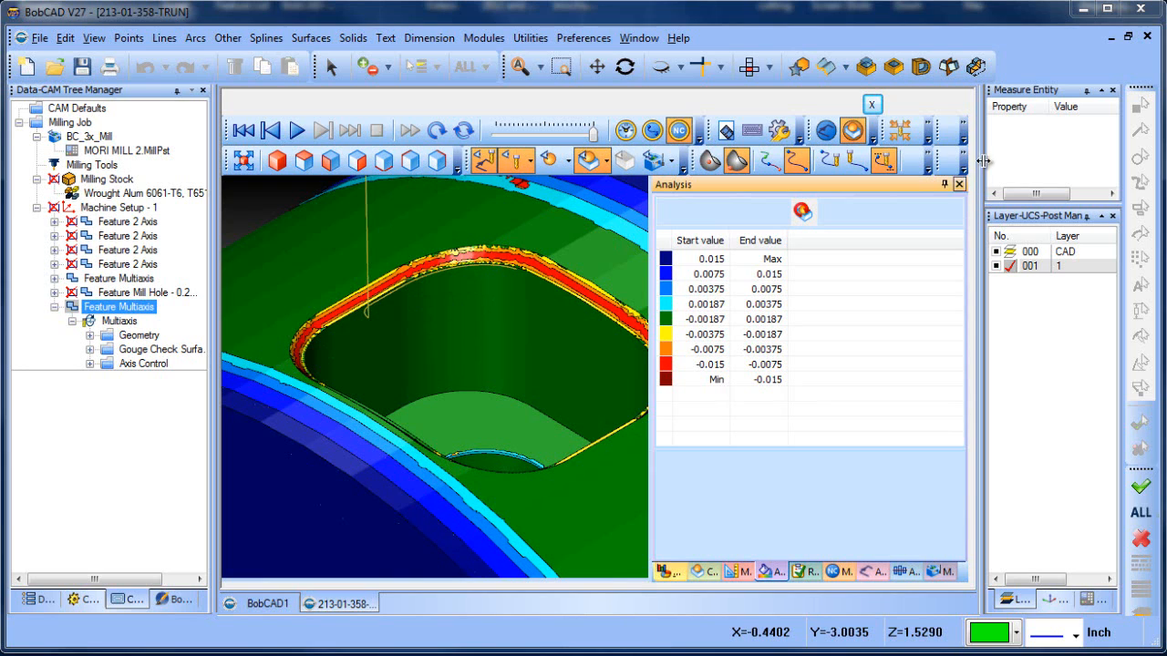
left_click(873, 104)
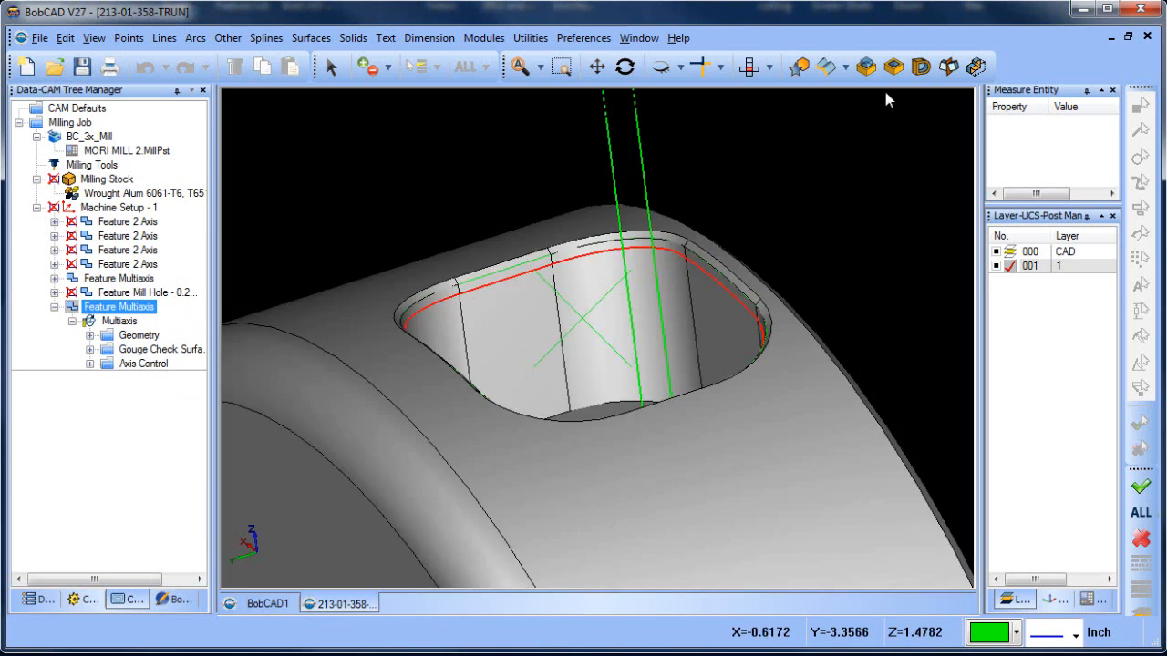
Enable gouge check 1 on the last Multiaxis feature, retracting the tool Along surface normal, and recompute the toolpath
right_click(125, 309)
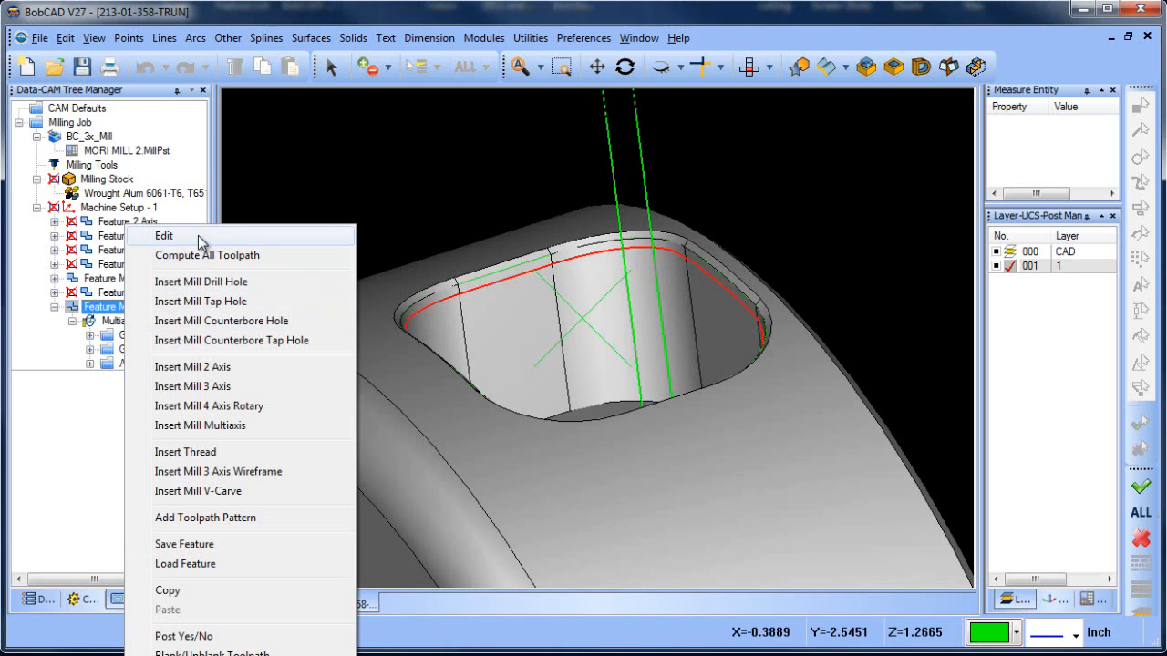
left_click(198, 235)
left_click(229, 98)
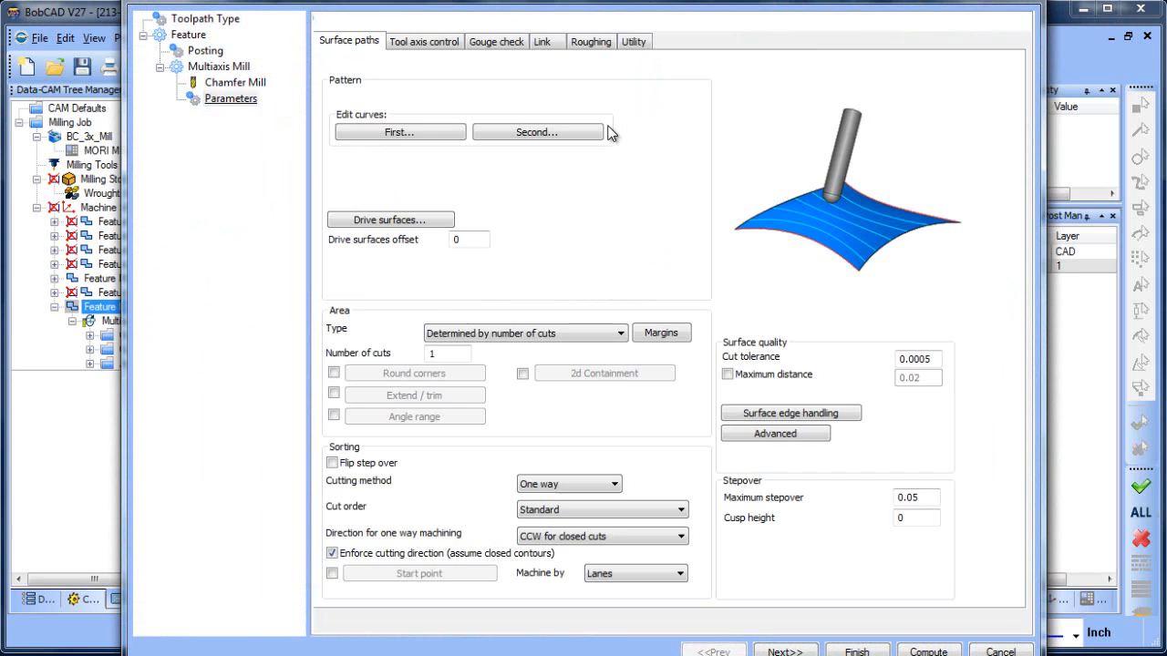
left_click(633, 40)
left_click(579, 297)
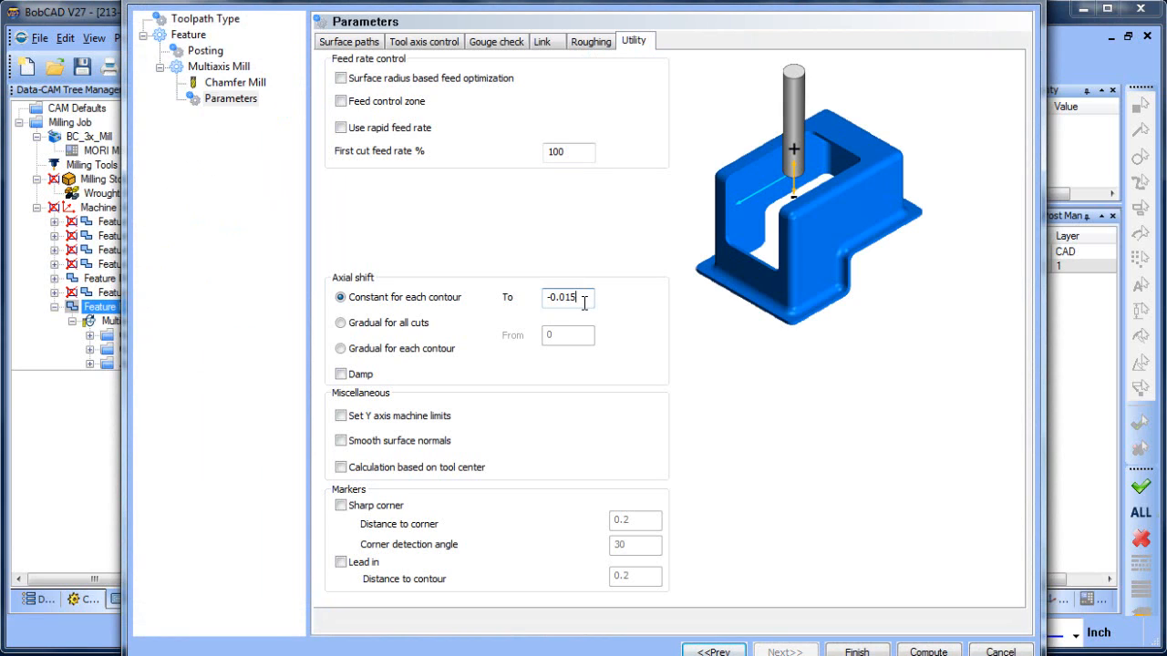
left_click(495, 41)
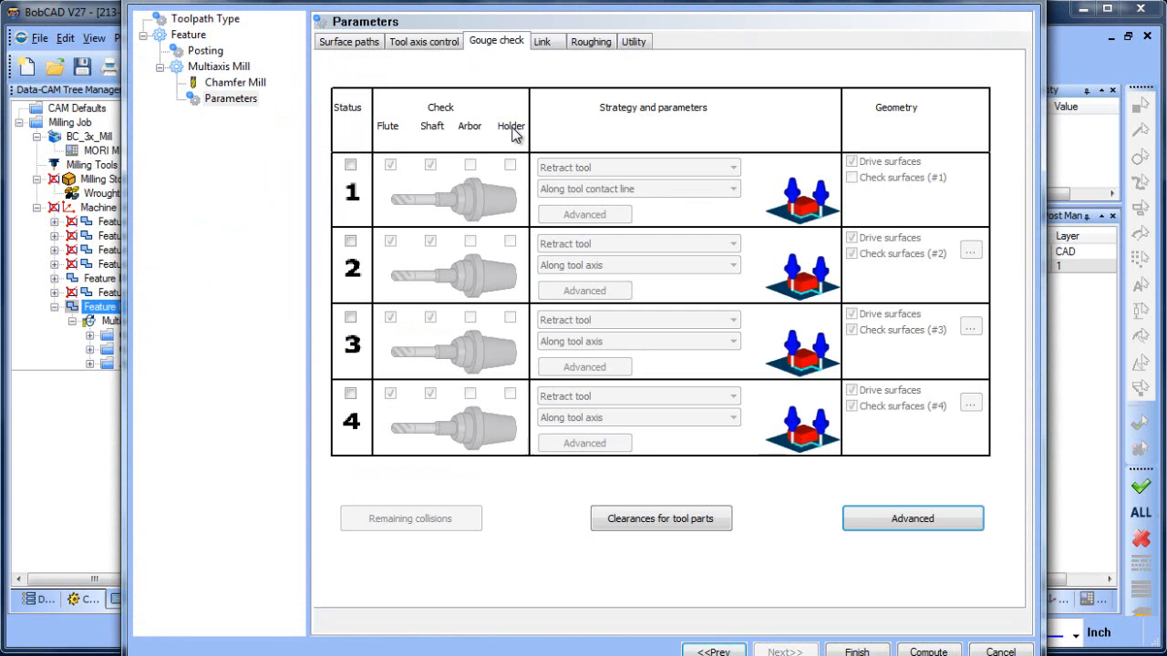
left_click(350, 165)
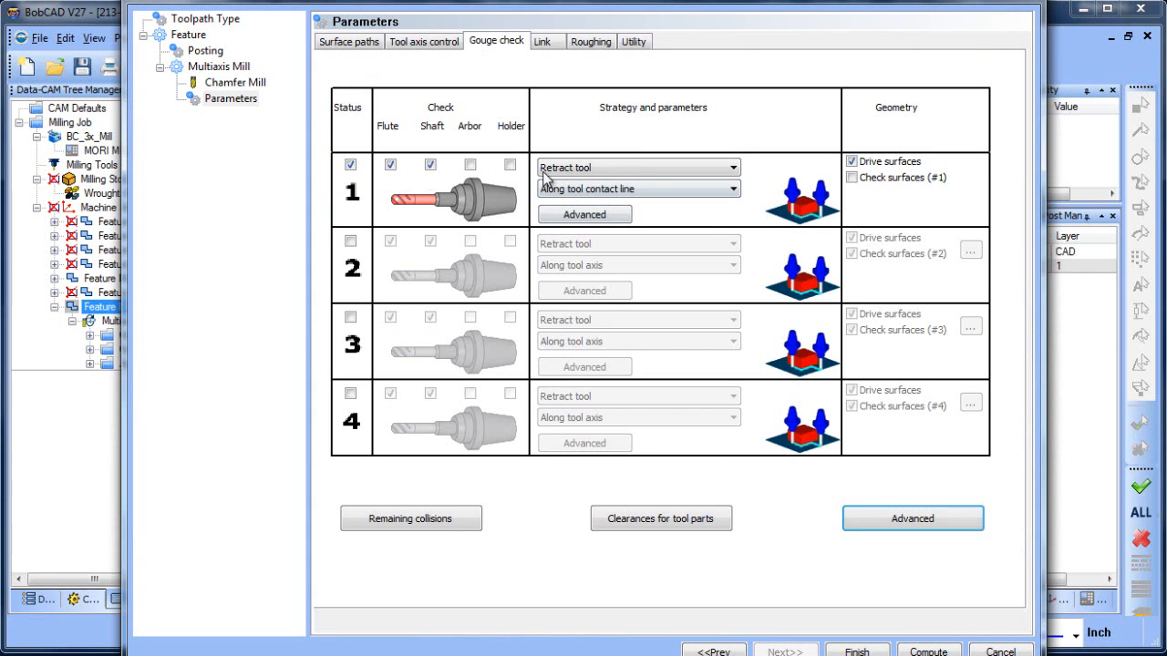
left_click(647, 191)
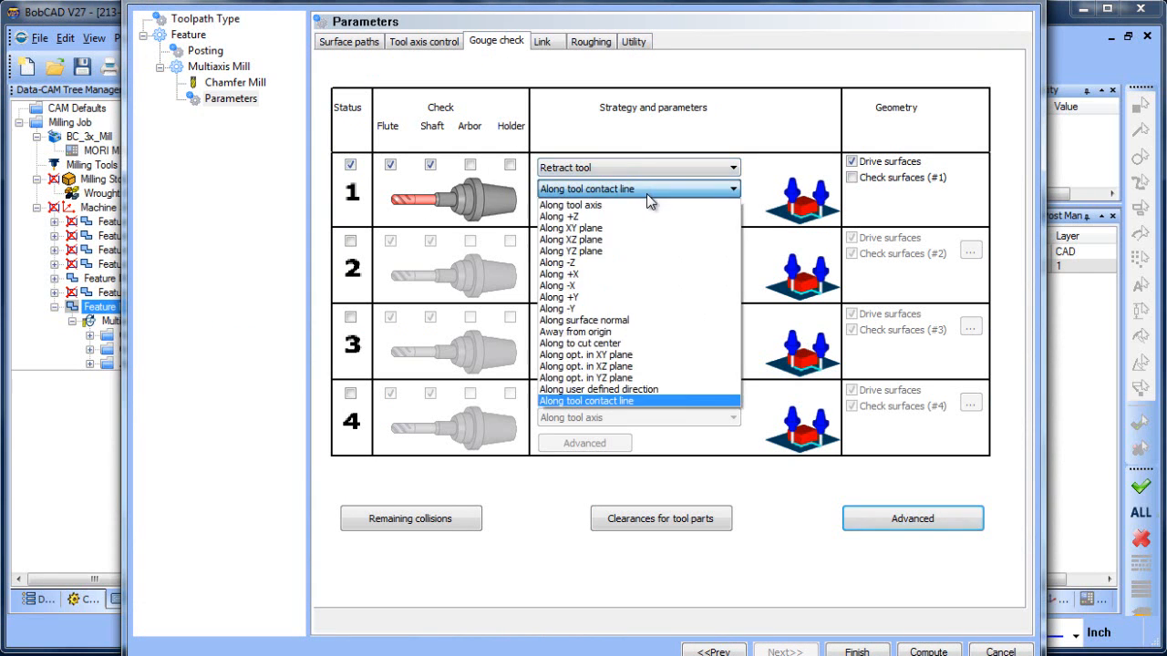
left_click(644, 320)
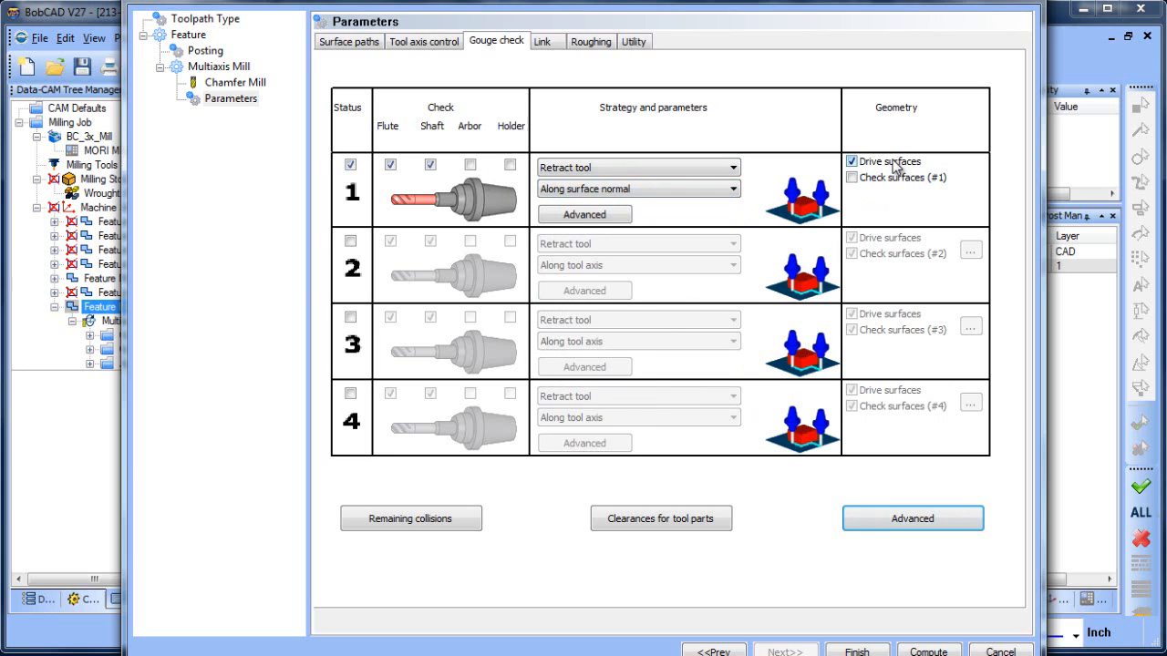
left_click(928, 651)
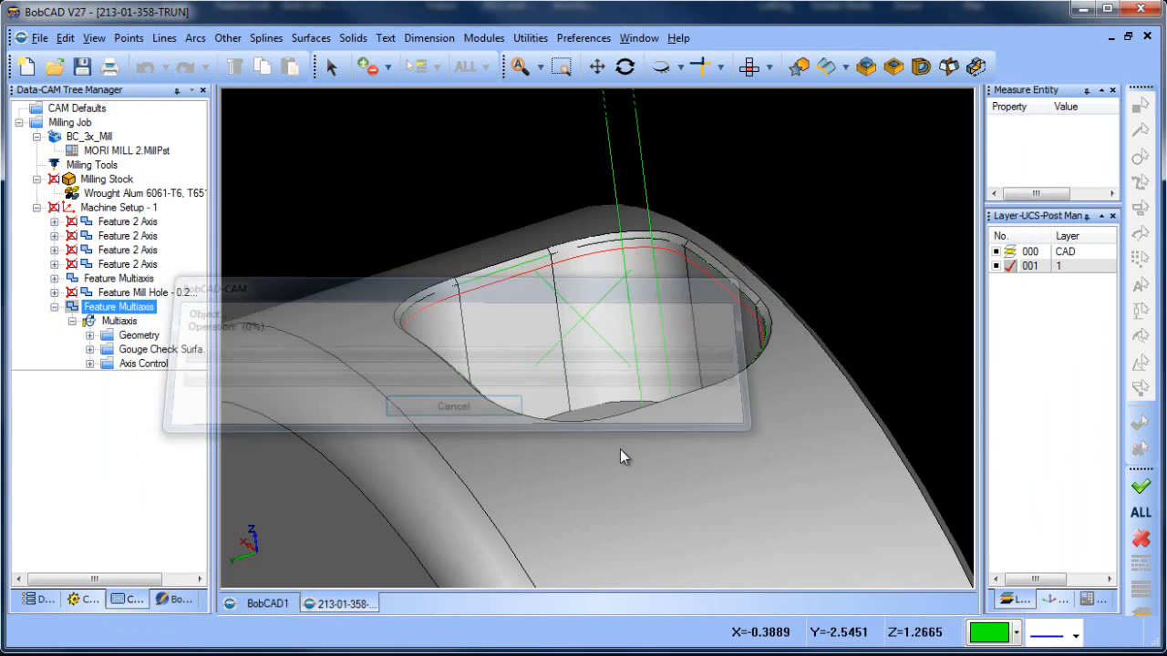
Set the last Multiaxis feature's constant axial shift to -.02 and recompute the toolpath
middle_click_drag(677, 305, 623, 357)
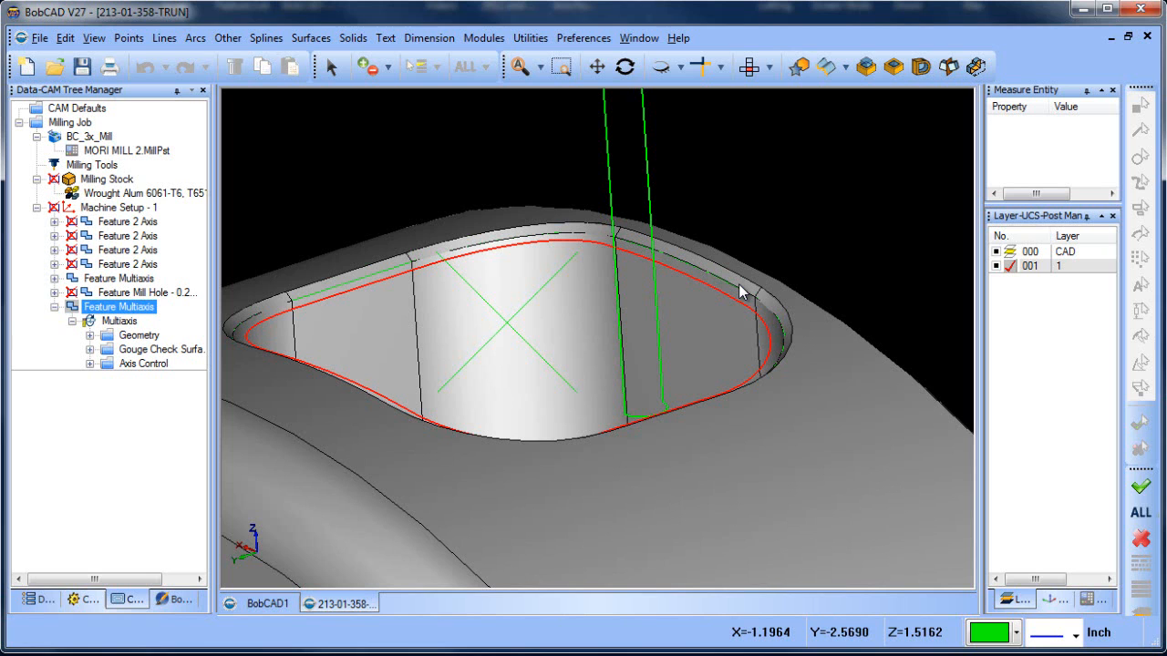
right_click(128, 308)
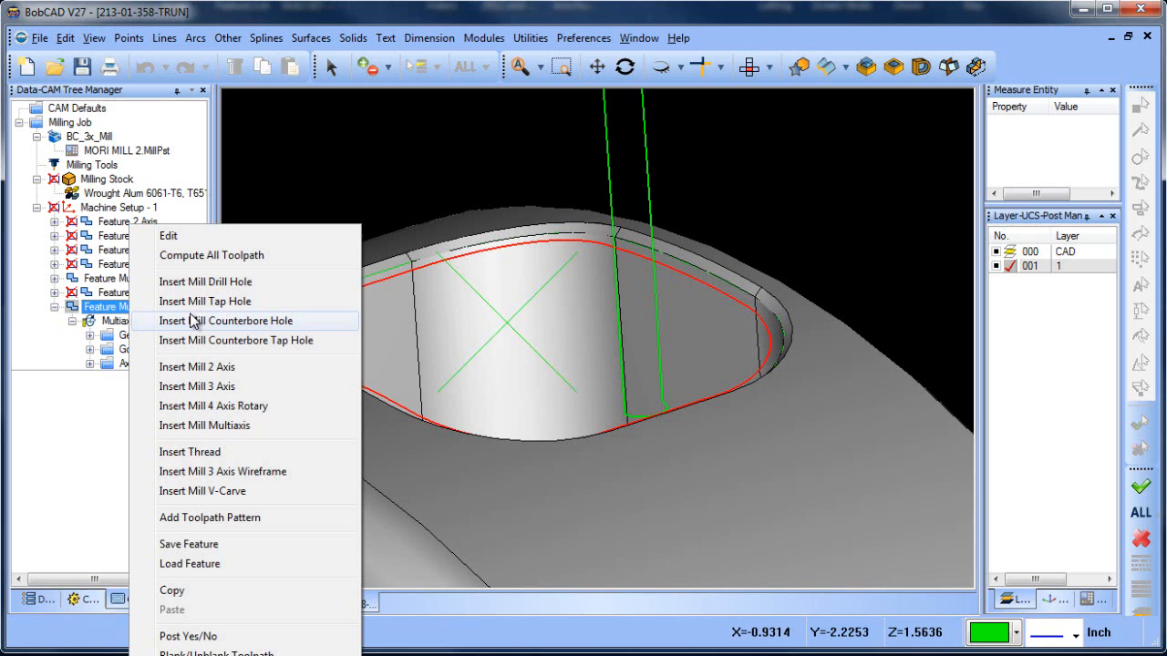
left_click(170, 236)
left_click(233, 98)
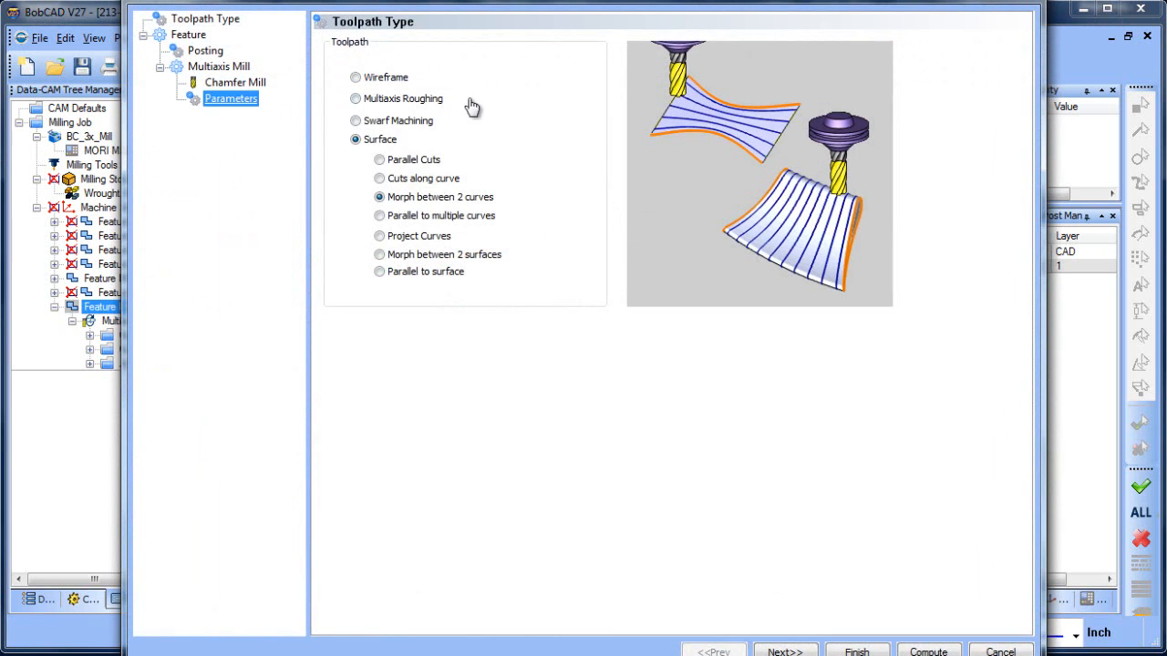
left_click(634, 41)
left_click_drag(583, 297, 530, 297)
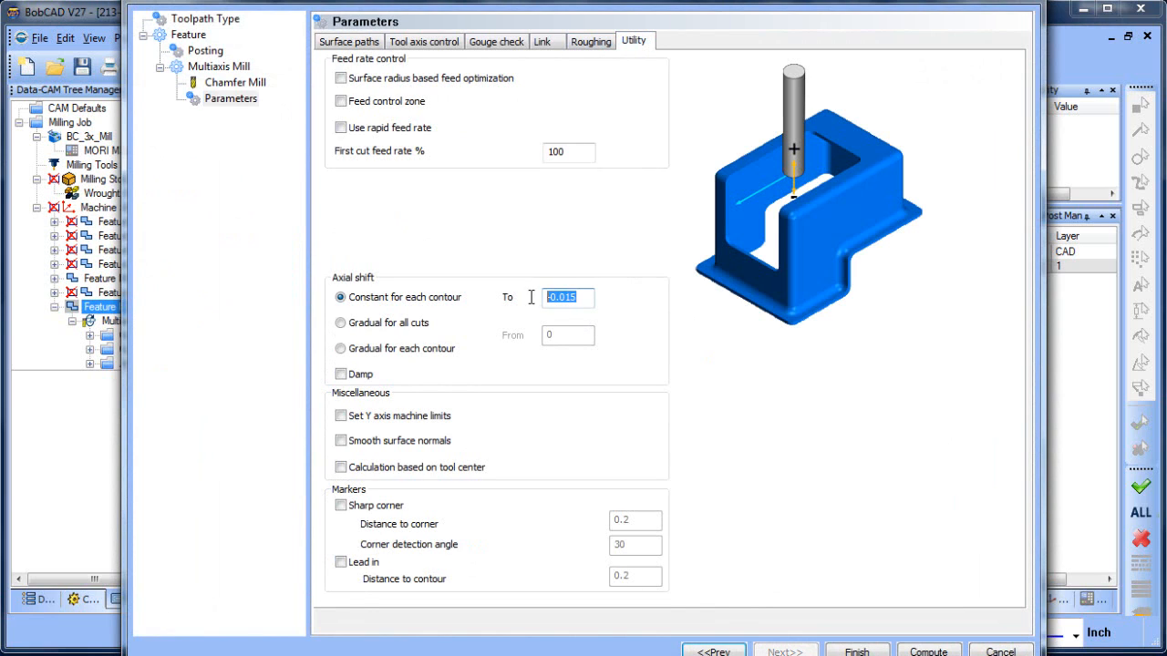
type("-.02")
left_click(927, 650)
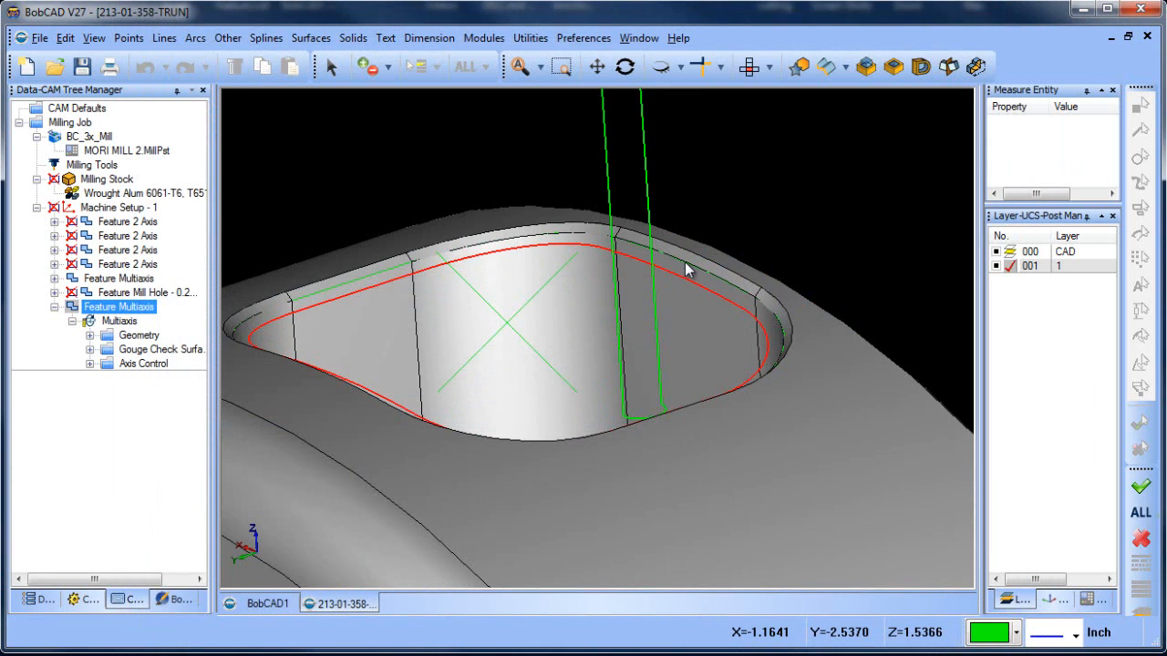
Reopen the machining simulation and apply High accuracy to it
left_click(484, 38)
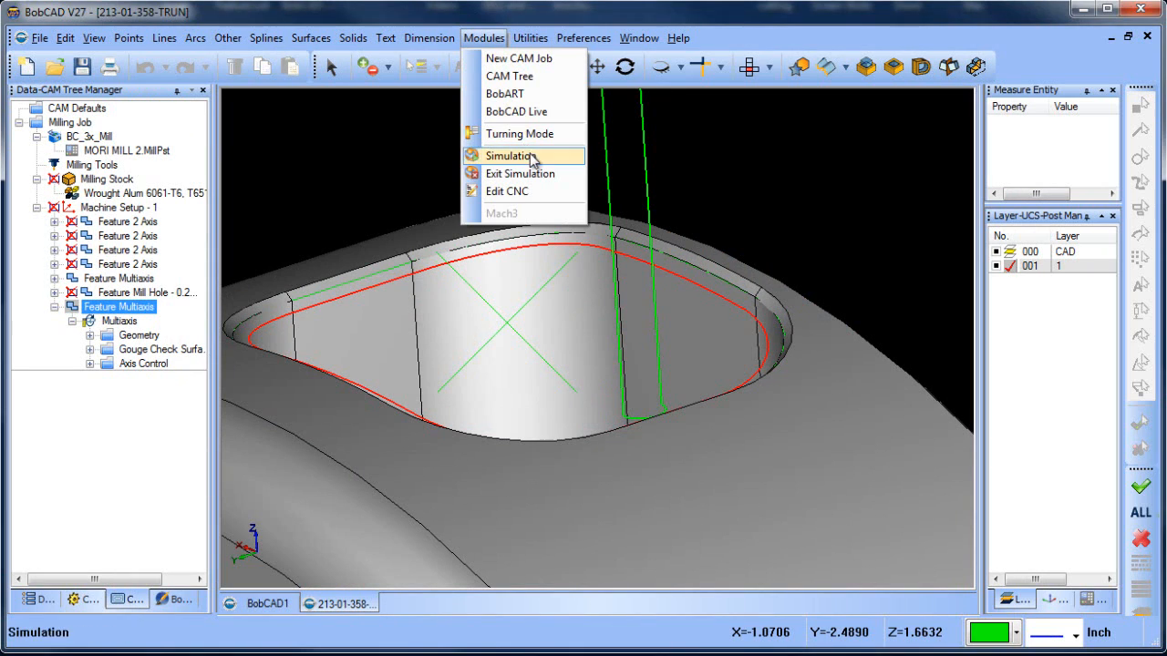
left_click(533, 158)
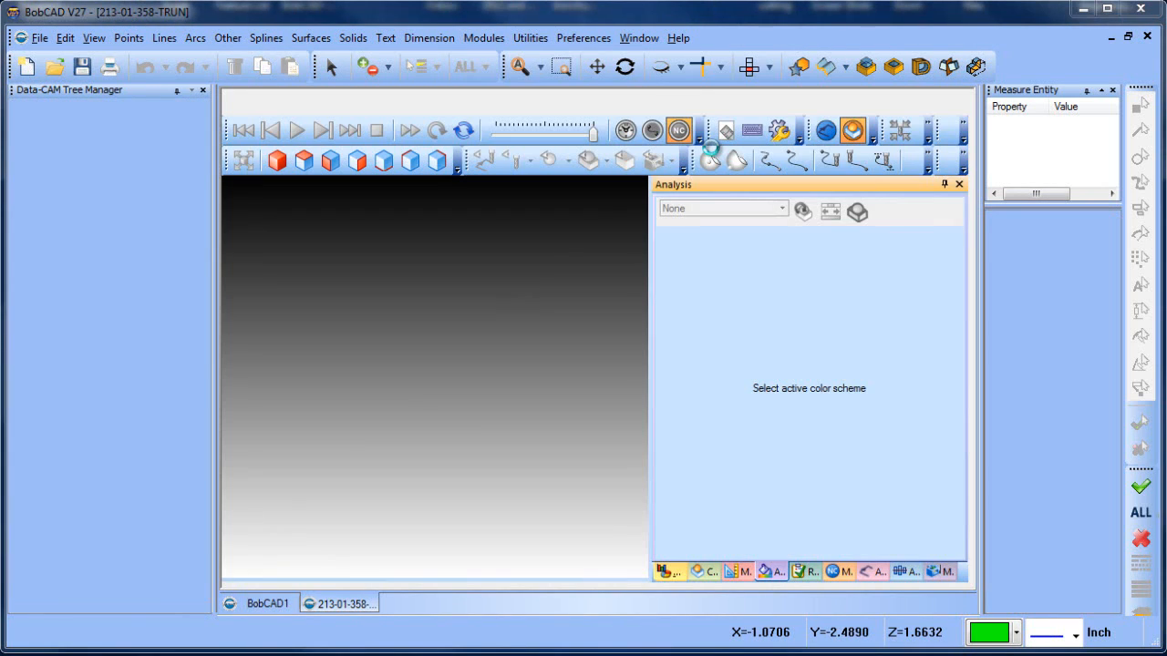
left_click(702, 573)
left_click_drag(817, 310, 956, 326)
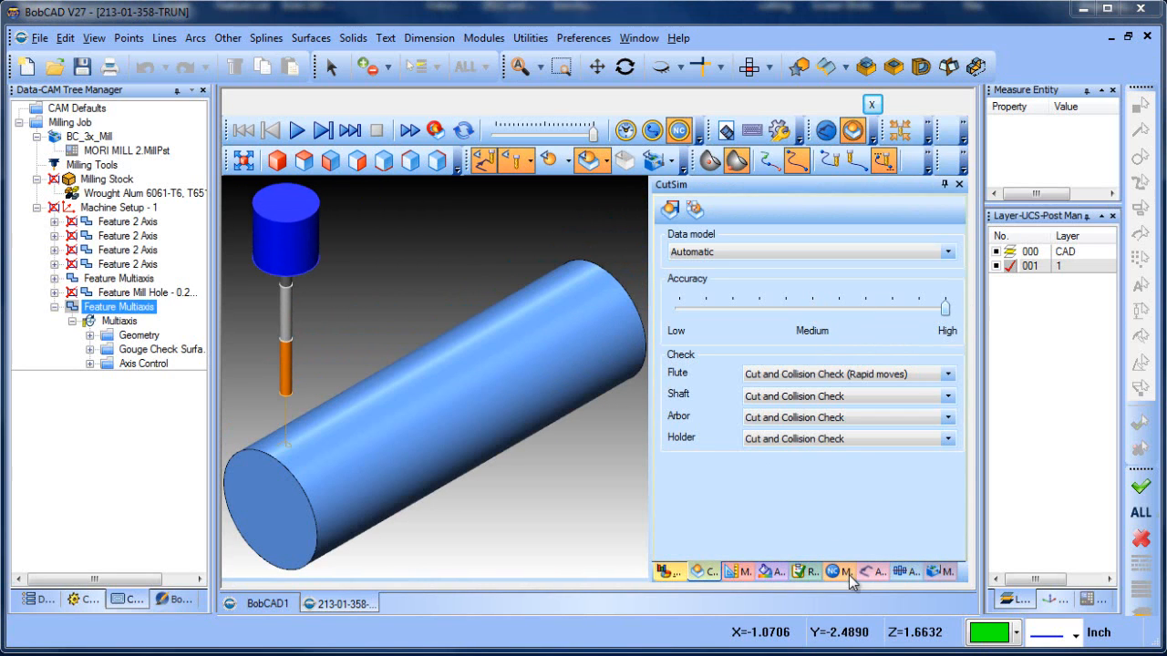
left_click(436, 132)
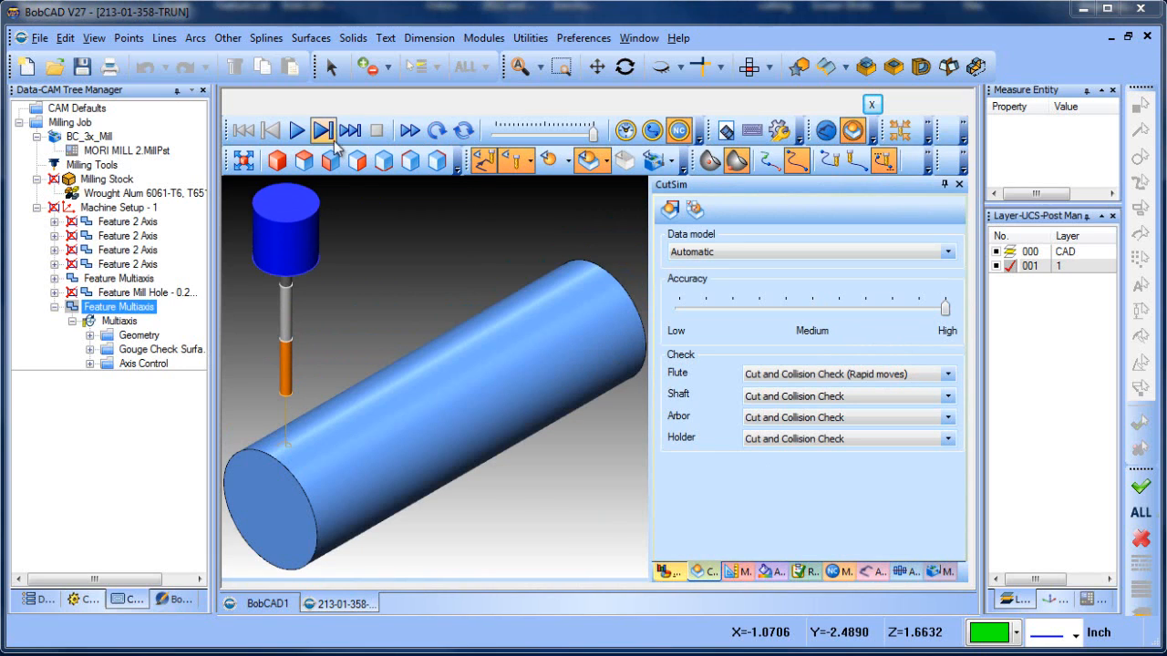
Run the machining simulation through and compare the pocket's chamfered edge with the overlaid target part
left_click(297, 130)
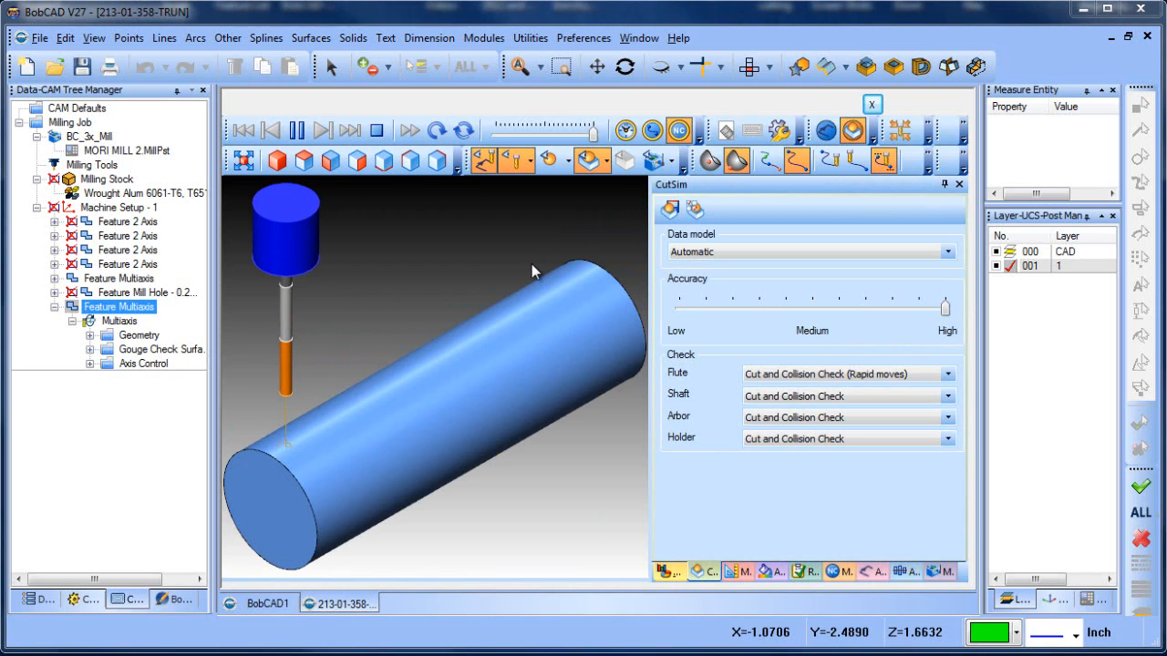
scroll(531, 263, "down", 3)
scroll(375, 372, "up", 4)
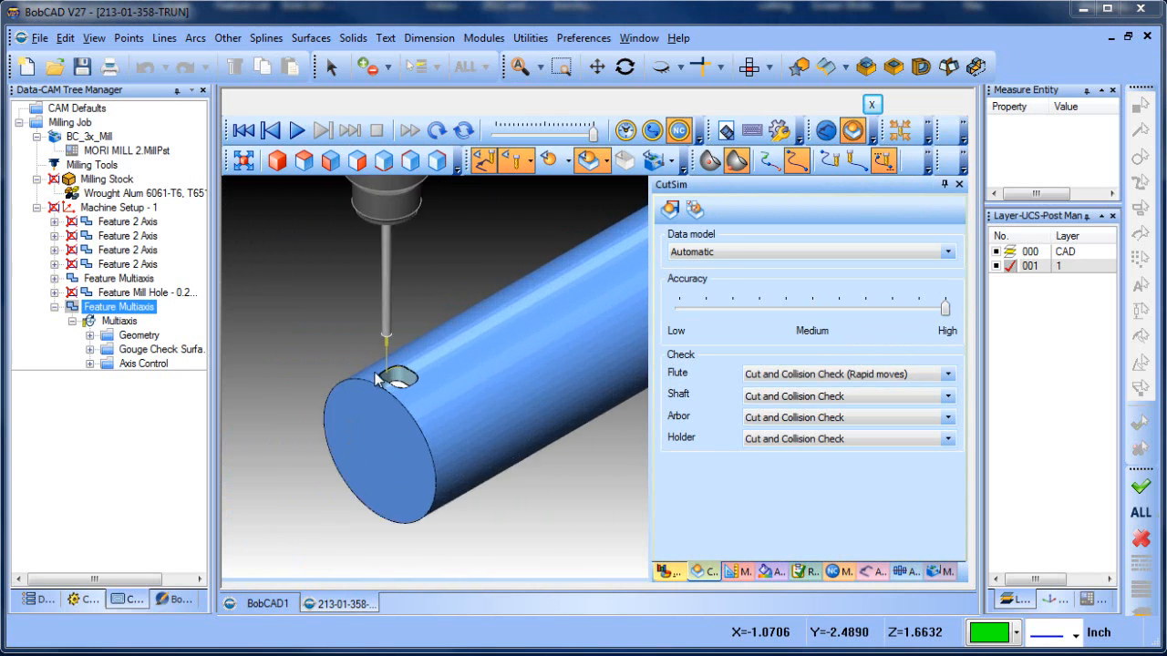
scroll(374, 372, "up", 5)
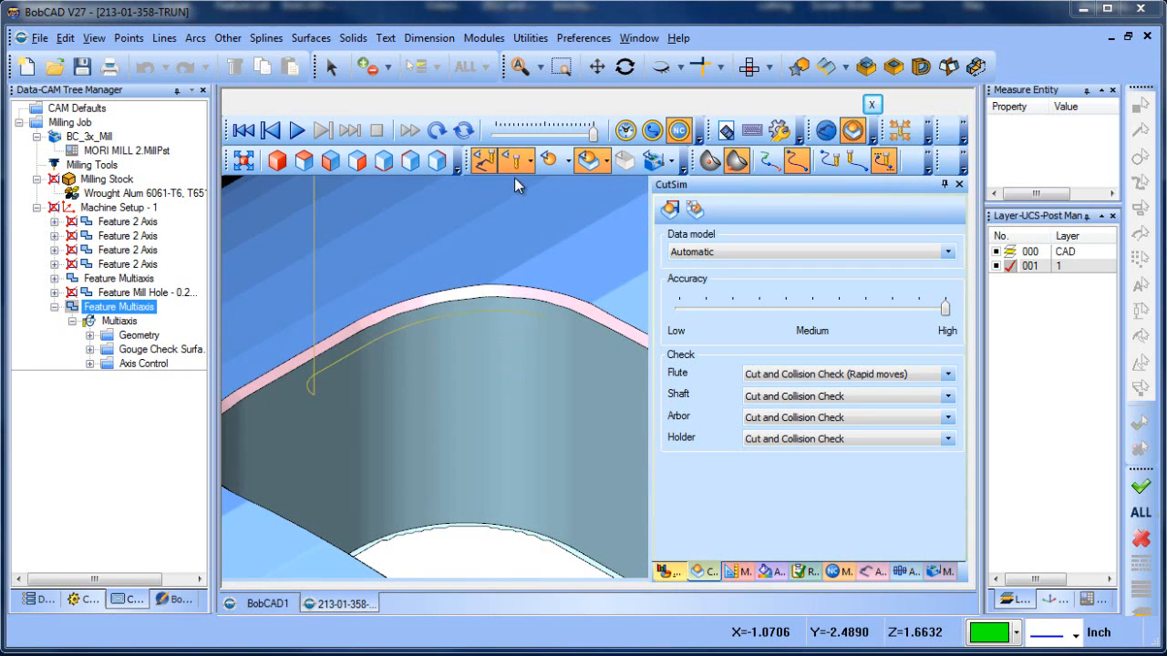
scroll(511, 311, "up", 4)
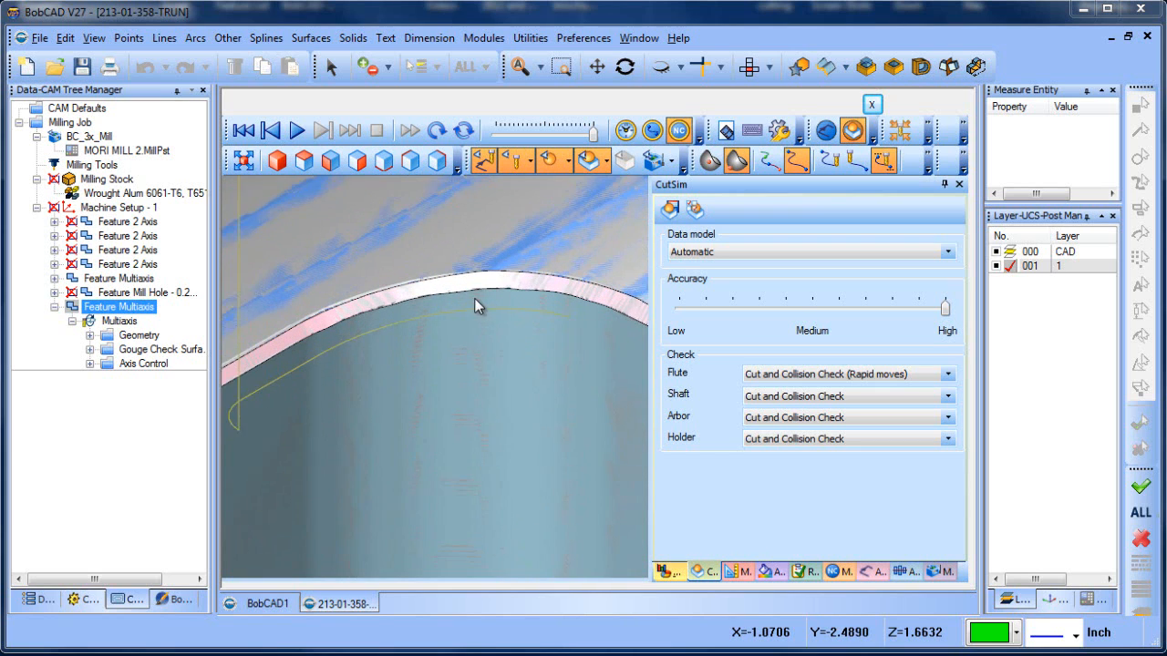
scroll(474, 298, "up", 1)
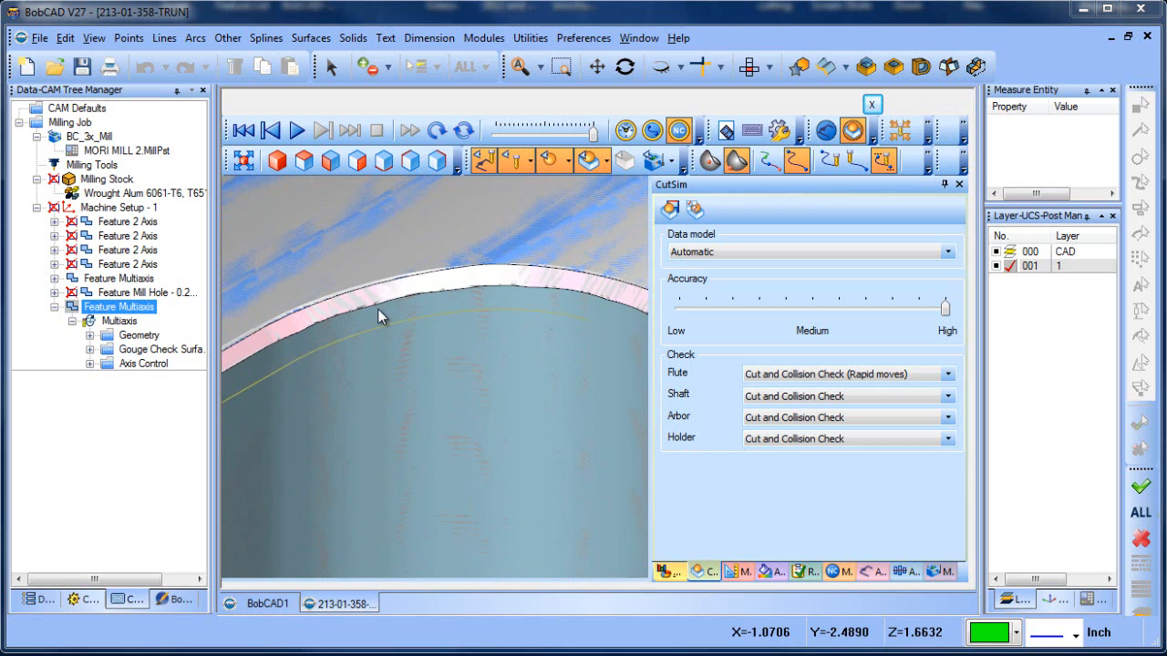
scroll(400, 301, "down", 6)
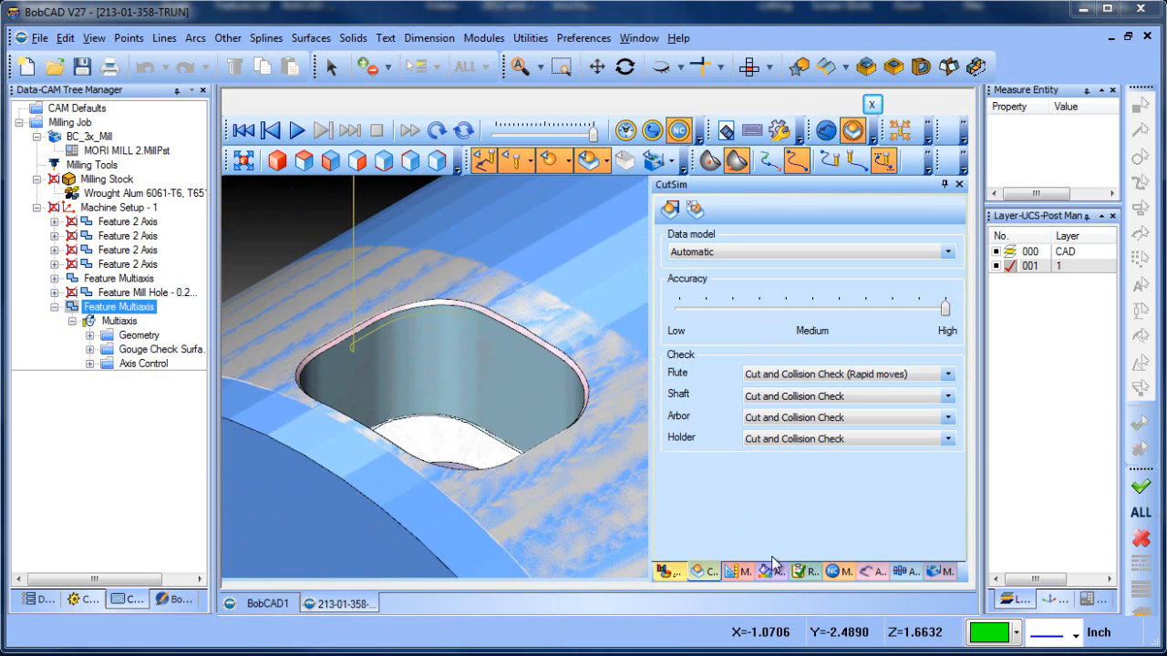
Run a Deviation analysis on the machined part with gradient minimum -0.015 inches and gradient maximum 0.015 inches
left_click(769, 572)
left_click(781, 208)
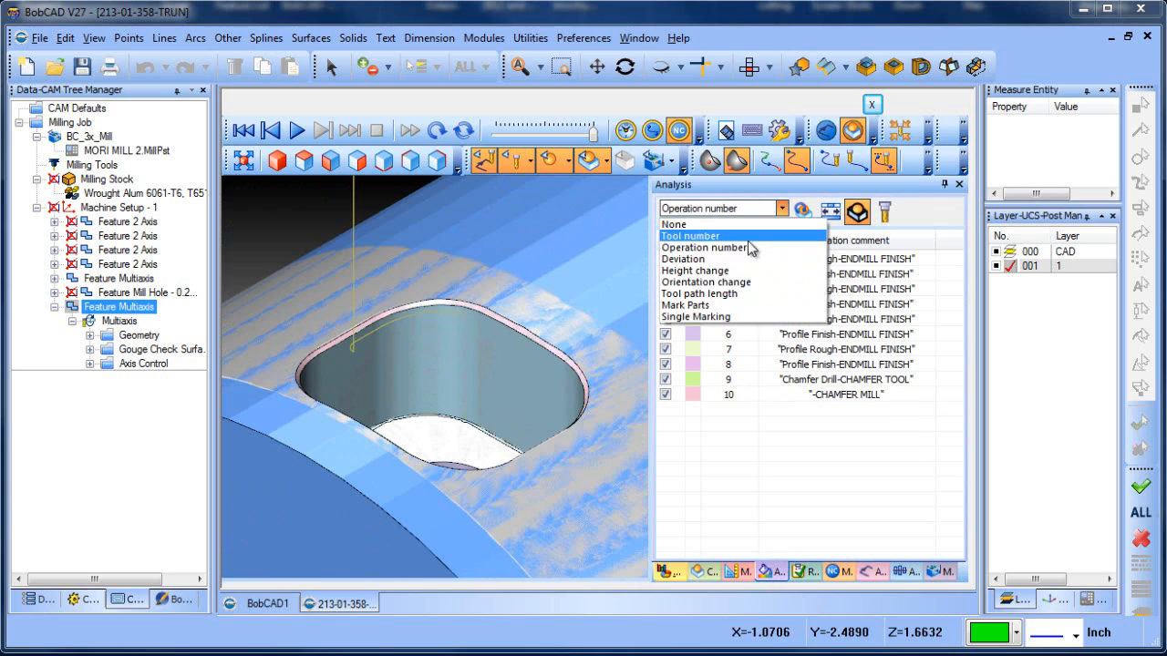
left_click(734, 259)
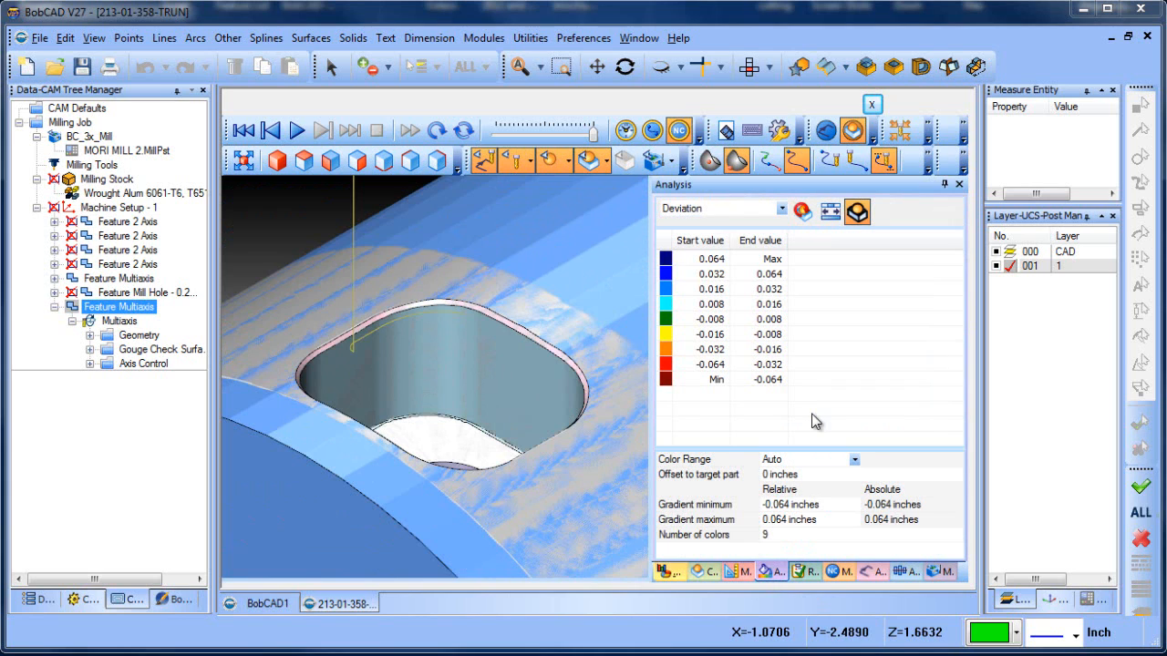
left_click_drag(788, 503, 670, 509)
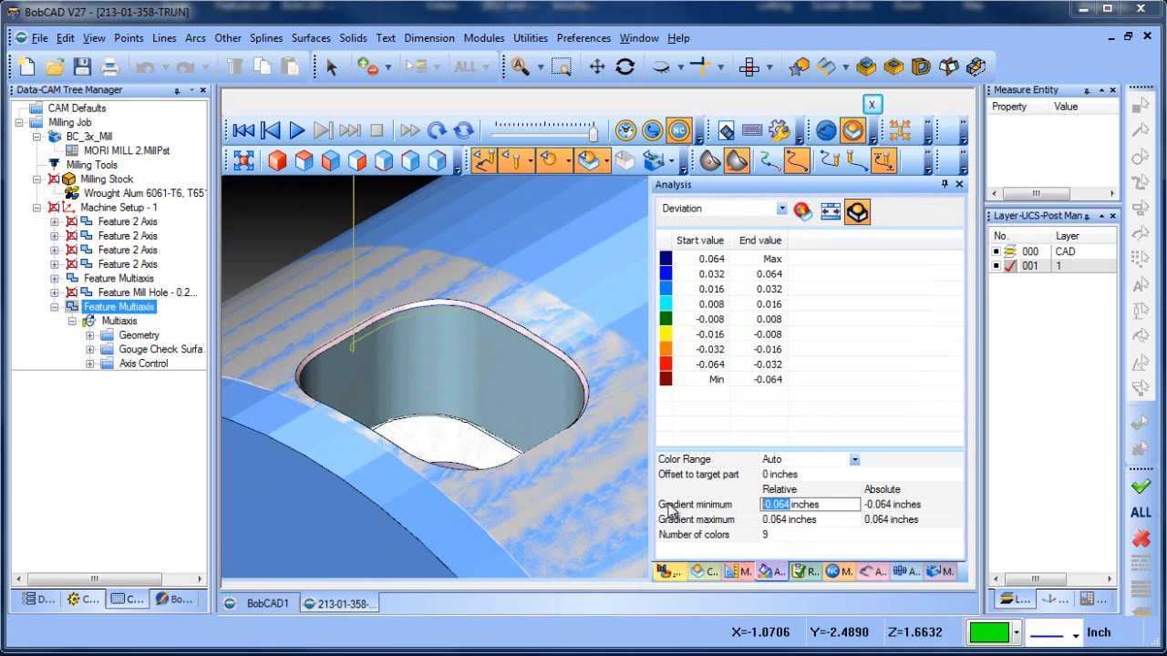
type("-0")
type(".015")
key("Tab")
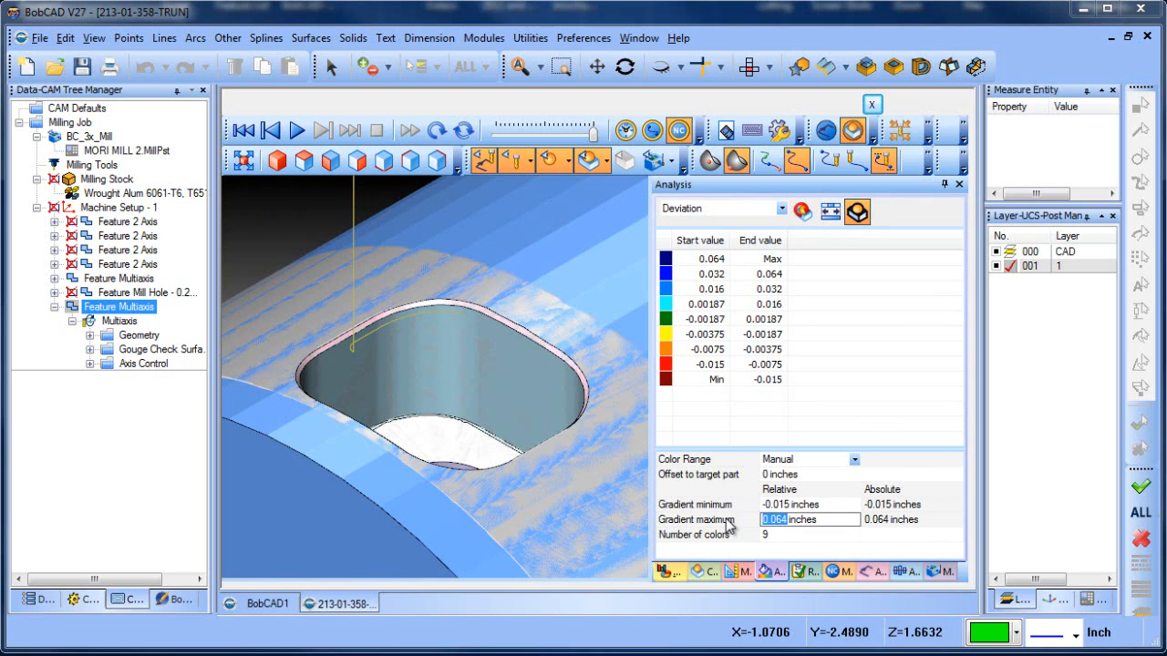
type(".015")
left_click(803, 212)
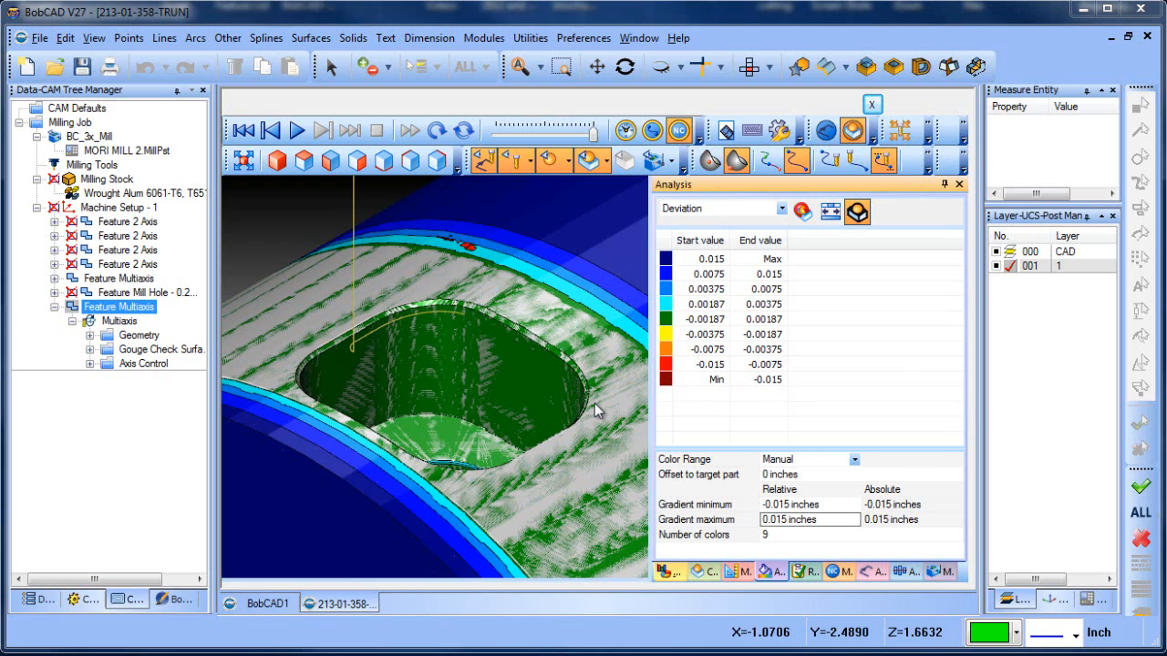
Hide the overlaid target part and examine the deviation colors around the pocket and its chamfered edge
left_click(549, 161)
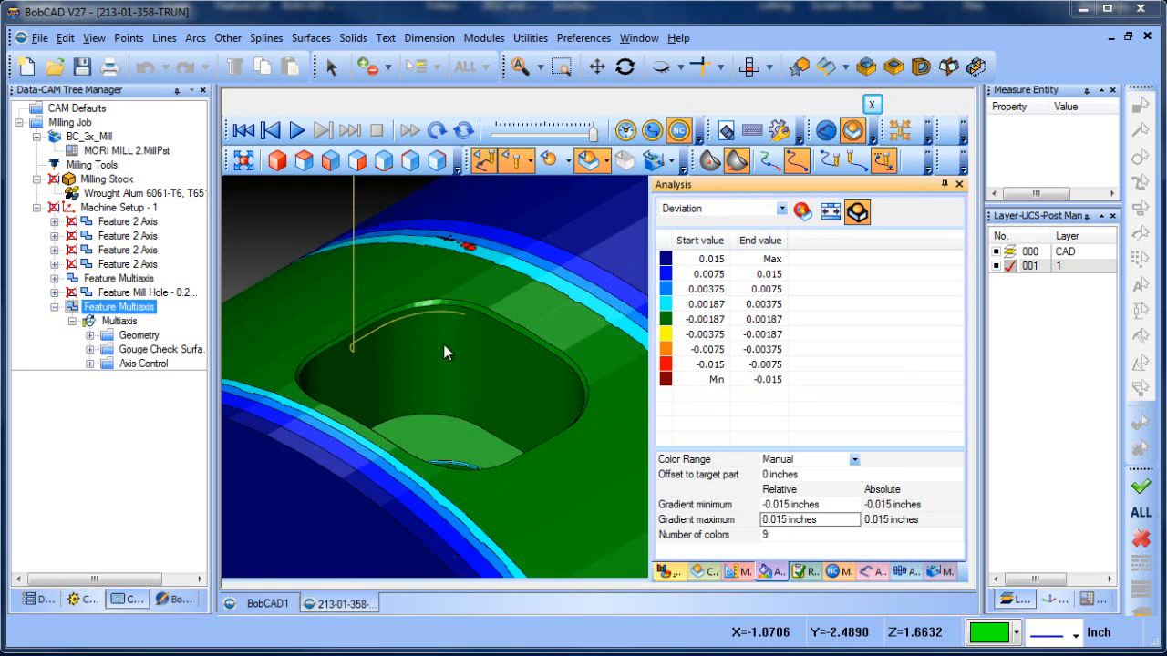
scroll(444, 360, "up", 5)
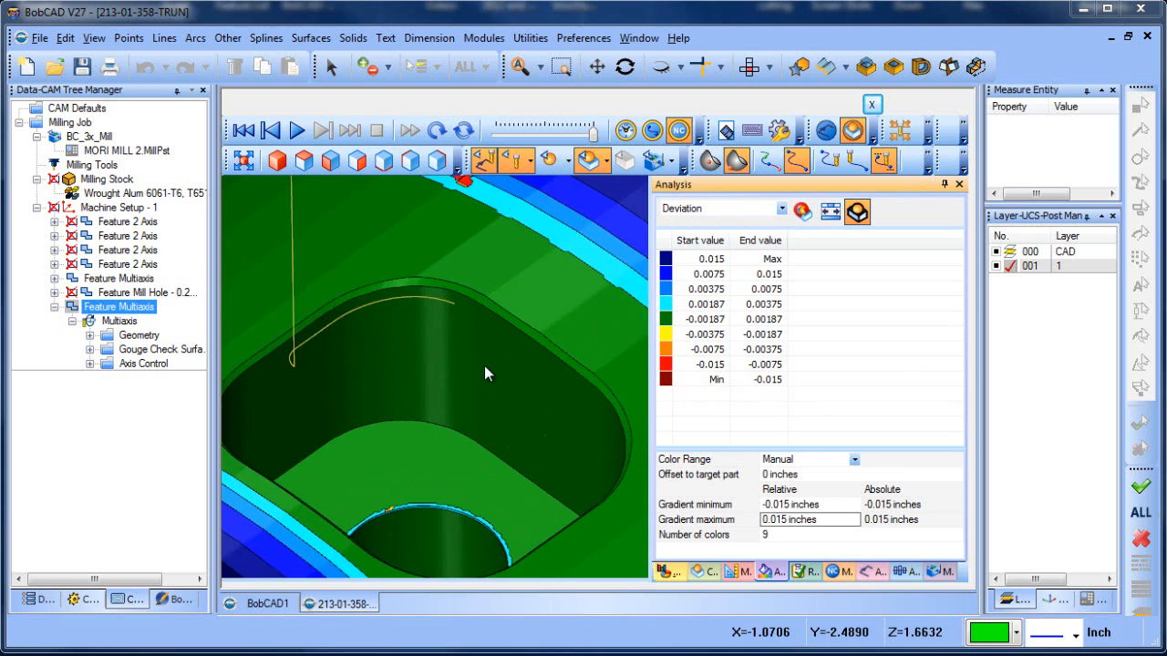
scroll(488, 396, "down", 3)
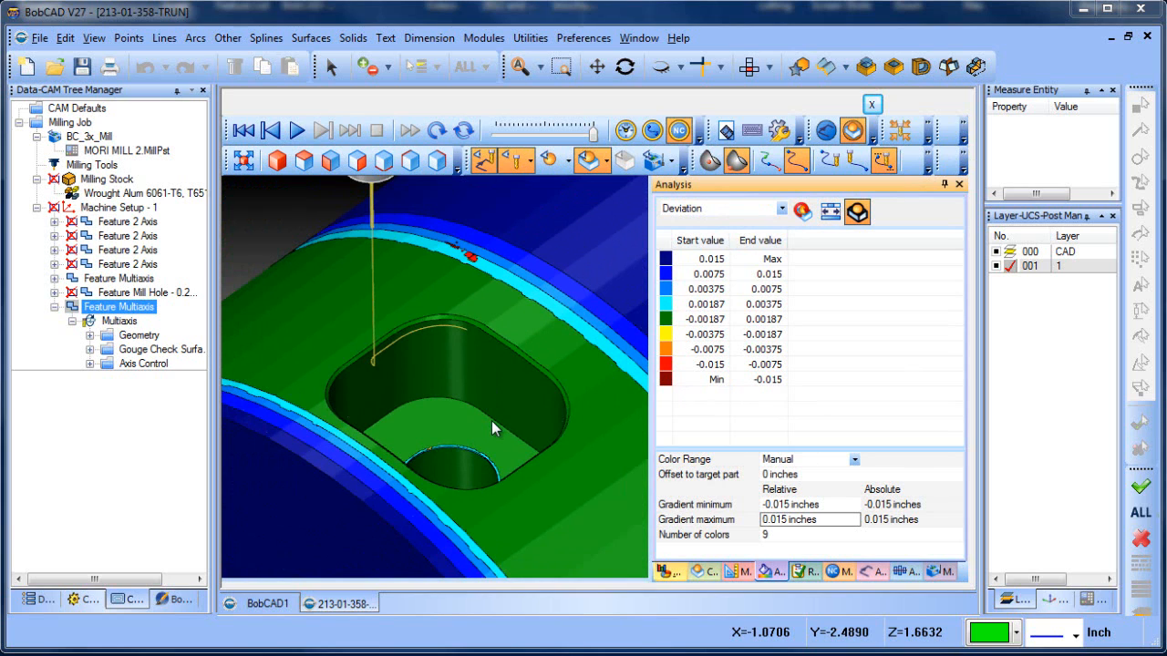